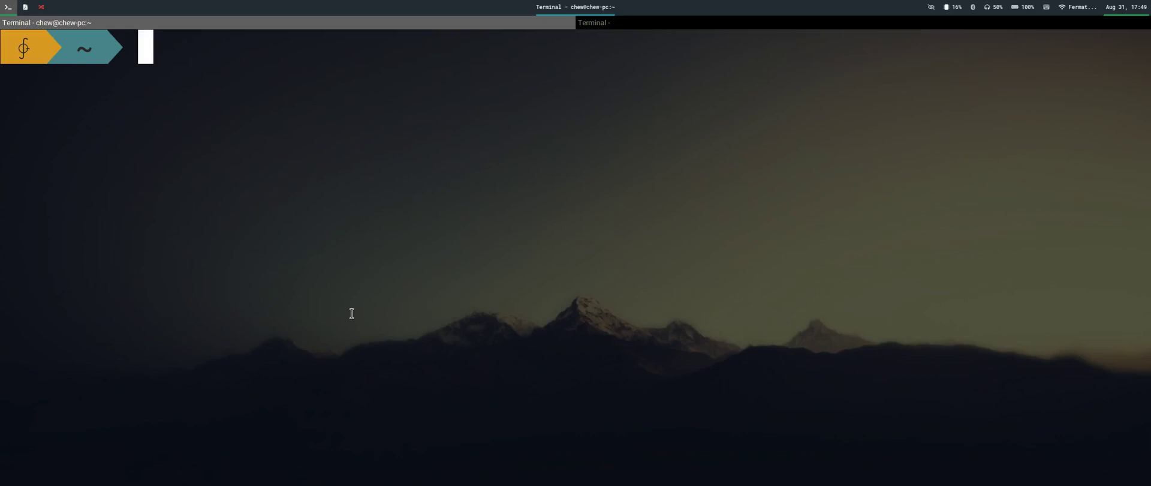
Search the launcher for 'excel' without launching it, then launch Brave from the launcher
{"action": "key", "text": "super"}
{"action": "type", "text": "excel"}
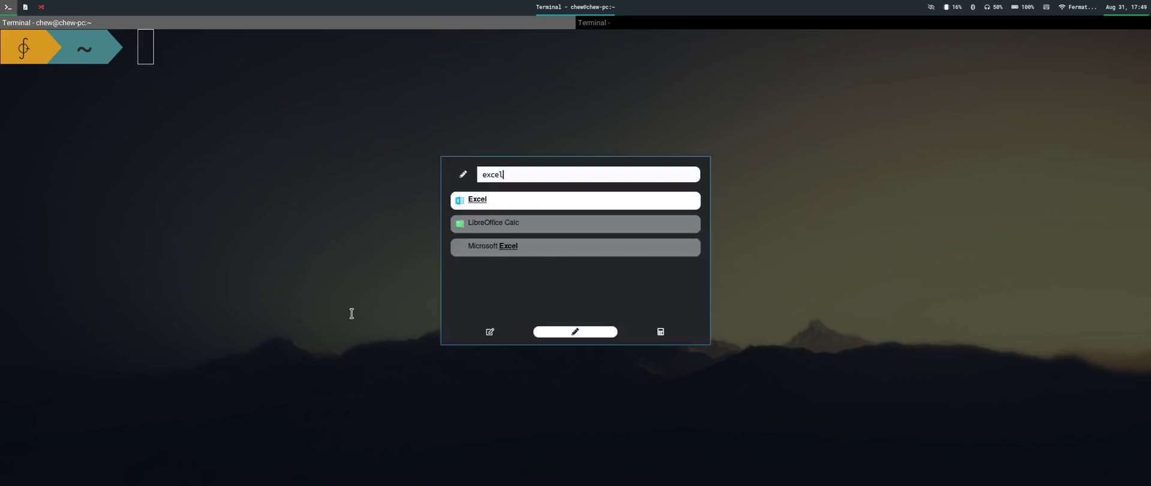
{"action": "key", "text": "Return"}
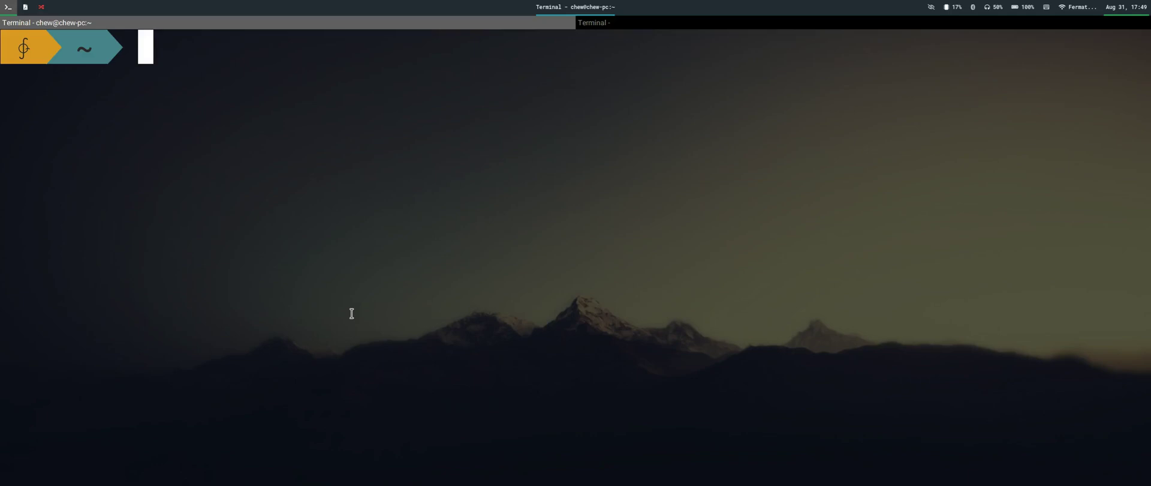
{"action": "key", "text": "super"}
{"action": "type", "text": "brave"}
{"action": "key", "text": "Return"}
Recall 'virsh start RDPWindows' from command history and run it
{"action": "key", "text": "question"}
{"action": "type", "text": "virsh"}
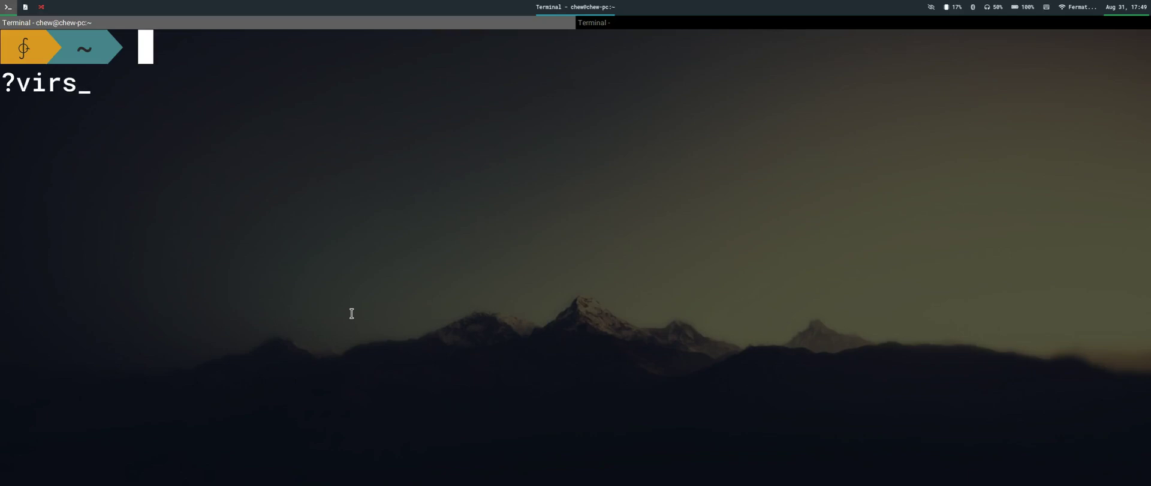
{"action": "key", "text": "Return"}
{"action": "key", "text": "Up"}
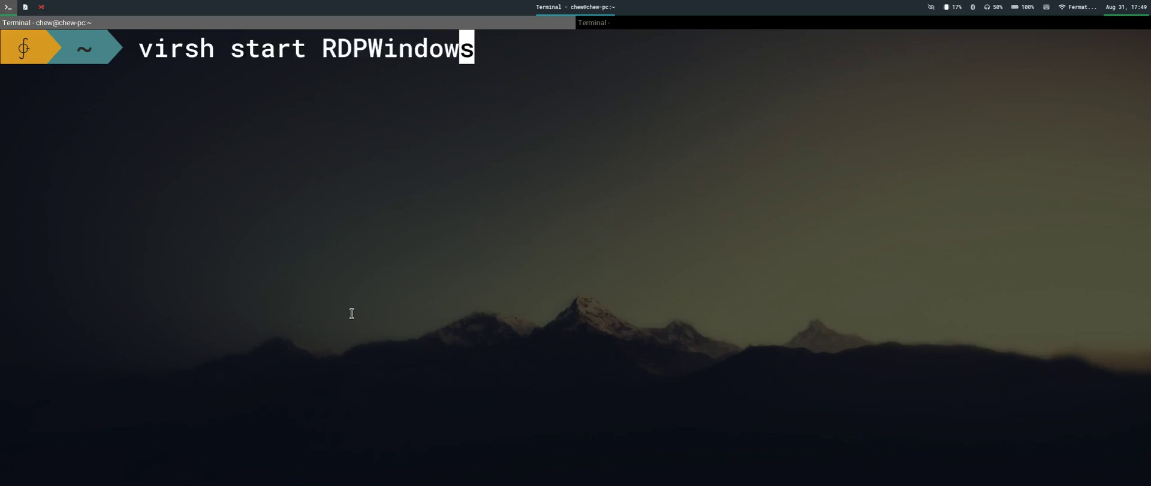
{"action": "key", "text": "Return"}
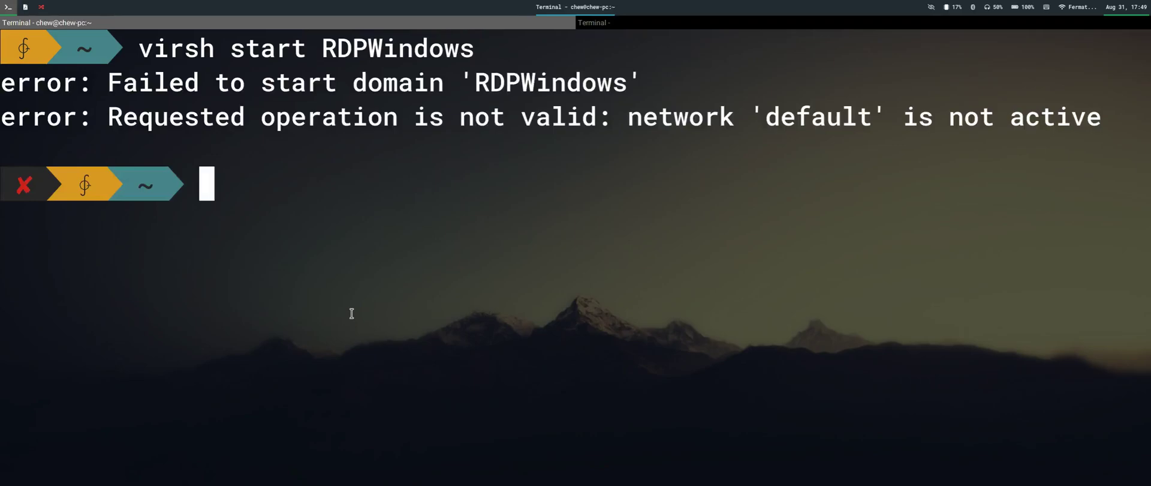
Start the default virtual network, rerun 'virsh start RDPWindows', and bring up the launcher
{"action": "key", "text": "ctrl+r"}
{"action": "type", "text": "net-st"}
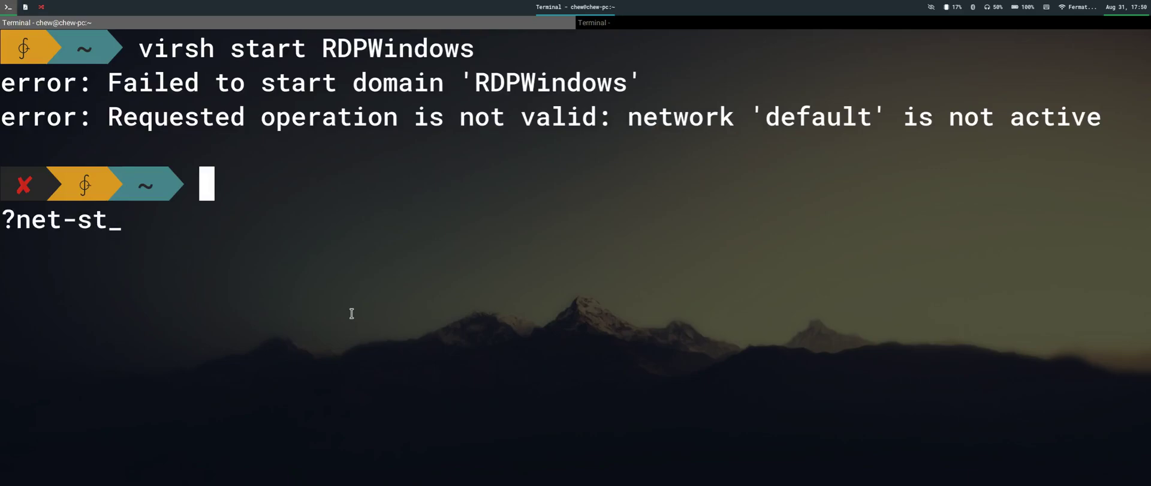
{"action": "key", "text": "Escape"}
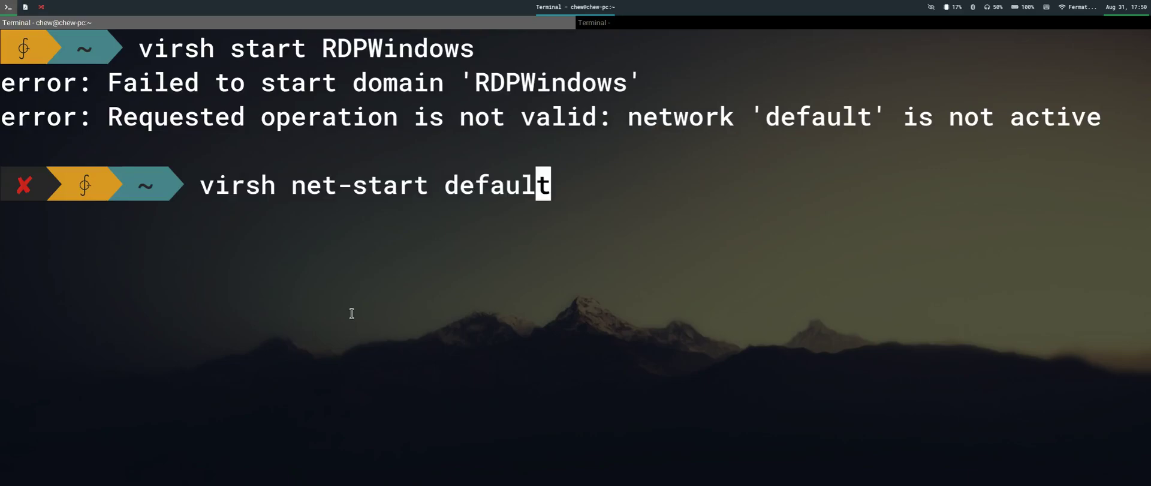
{"action": "key", "text": "Return"}
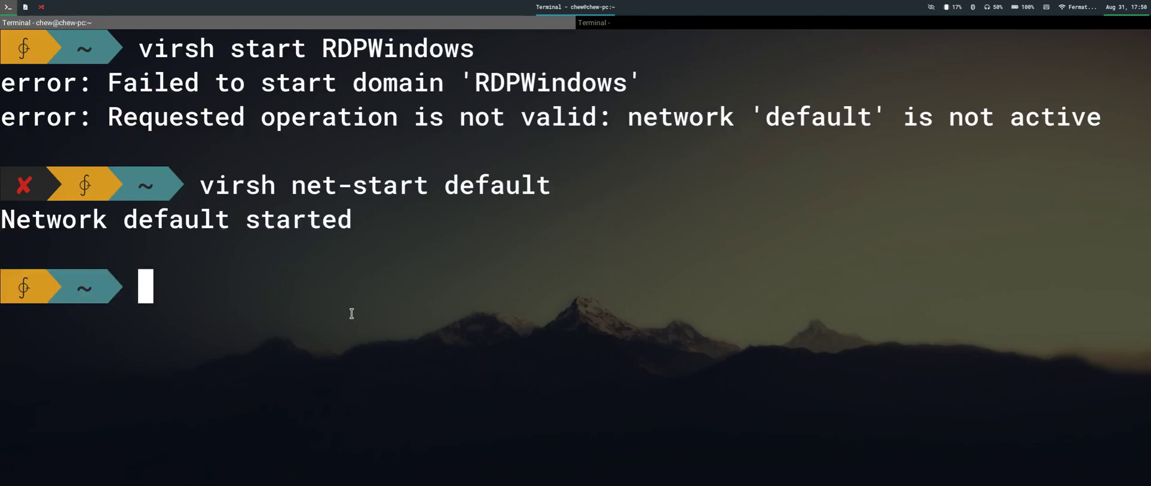
{"action": "key", "text": "Up"}
{"action": "key", "text": "Up"}
{"action": "key", "text": "Return"}
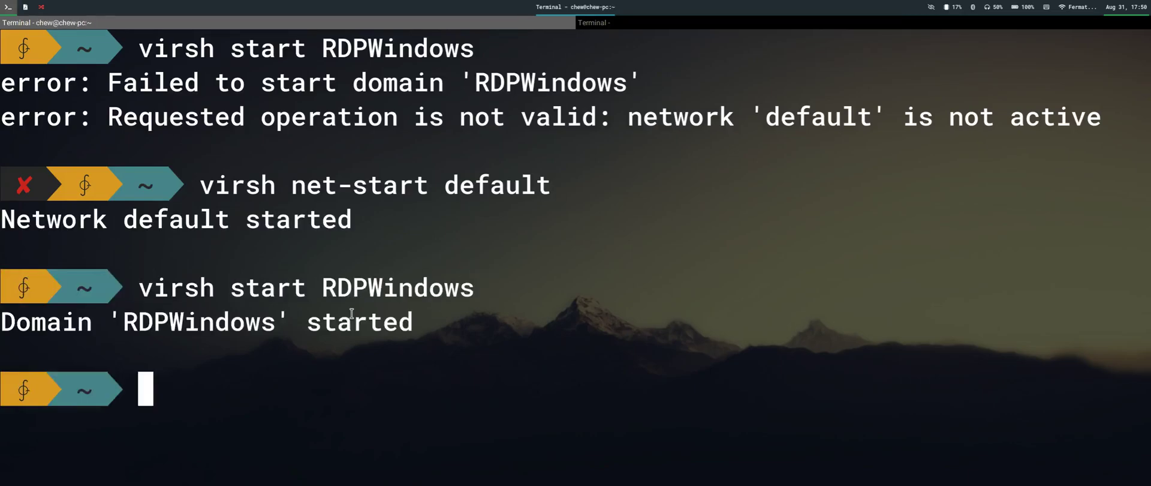
{"action": "key", "text": "super"}
Launch Remmina from the launcher search 'remm'
{"action": "type", "text": "remm"}
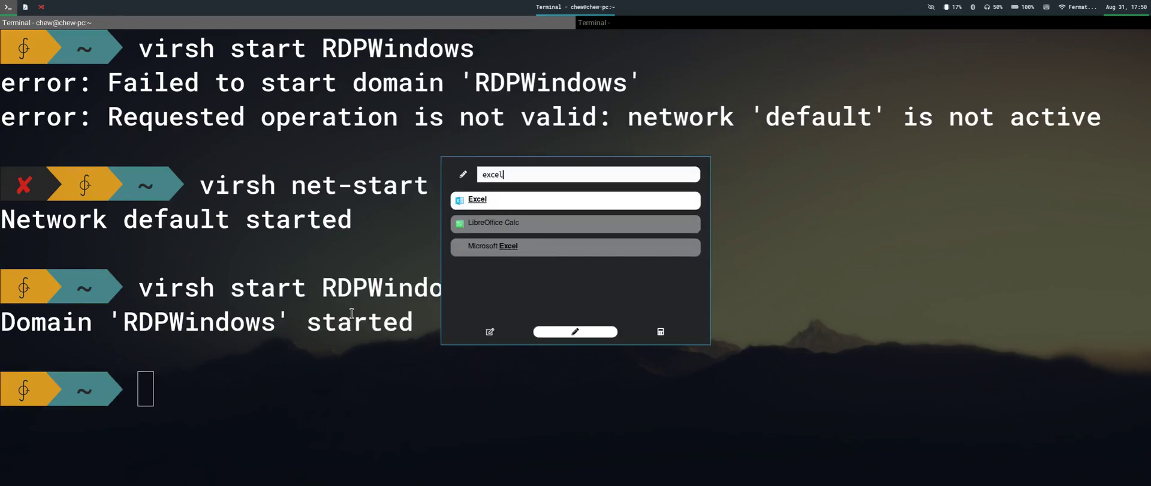
{"action": "key", "text": "Return"}
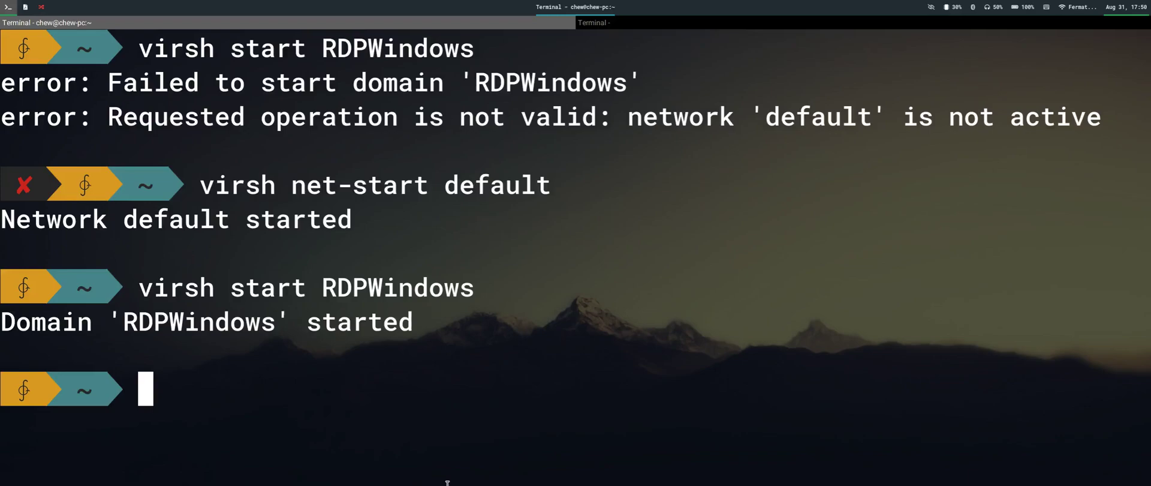
{"action": "key", "text": "super+d"}
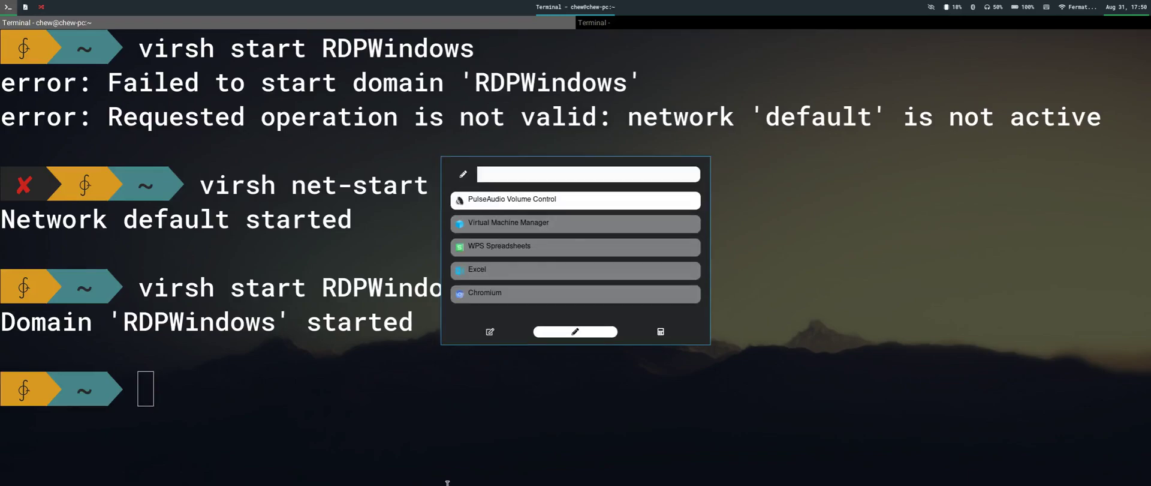
{"action": "key", "text": "Escape"}
Launch Excel and sign in anyway, disconnecting the other Windows user
{"action": "key", "text": "super+d"}
{"action": "type", "text": "excel"}
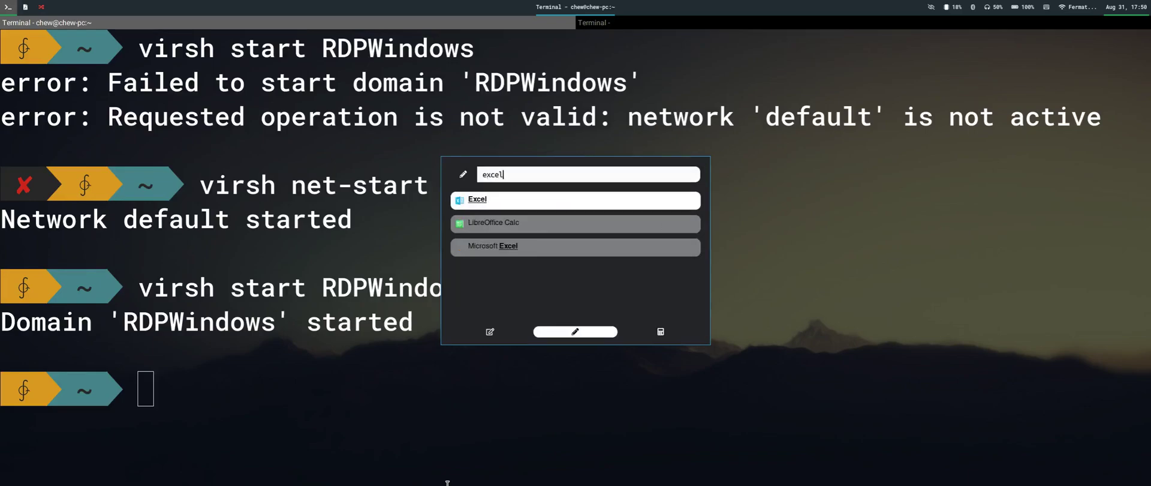
{"action": "key", "text": "Return"}
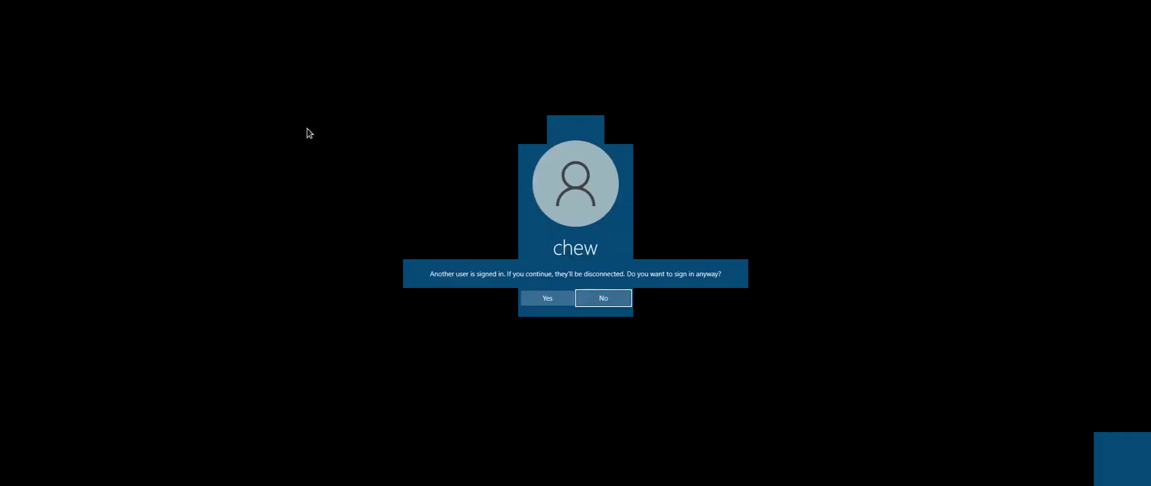
{"action": "left_click", "coordinate": [552, 301]}
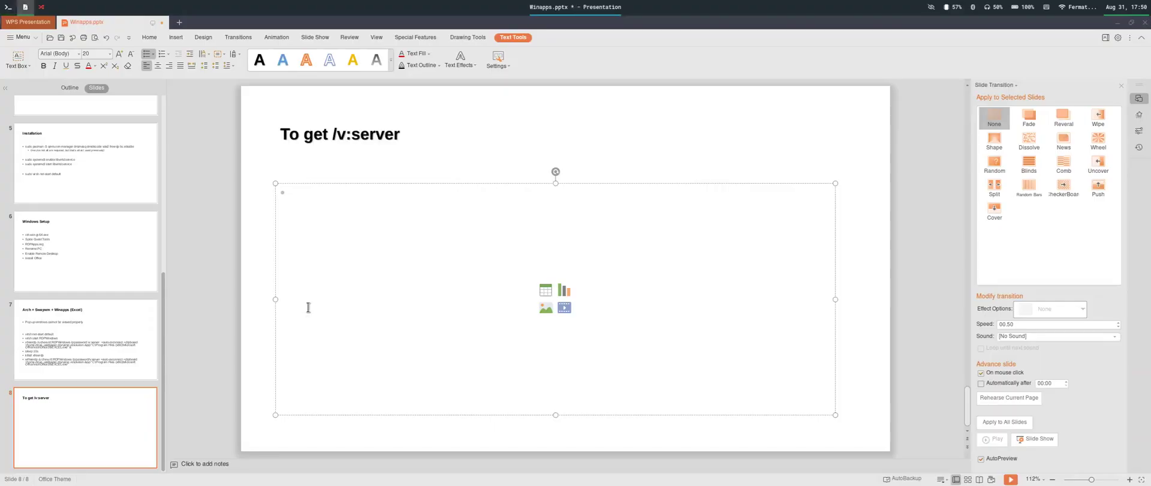
Show slide 7 in WPS Presentation and select its first bullet's text
{"action": "left_click", "coordinate": [104, 425]}
{"action": "left_click", "coordinate": [101, 333]}
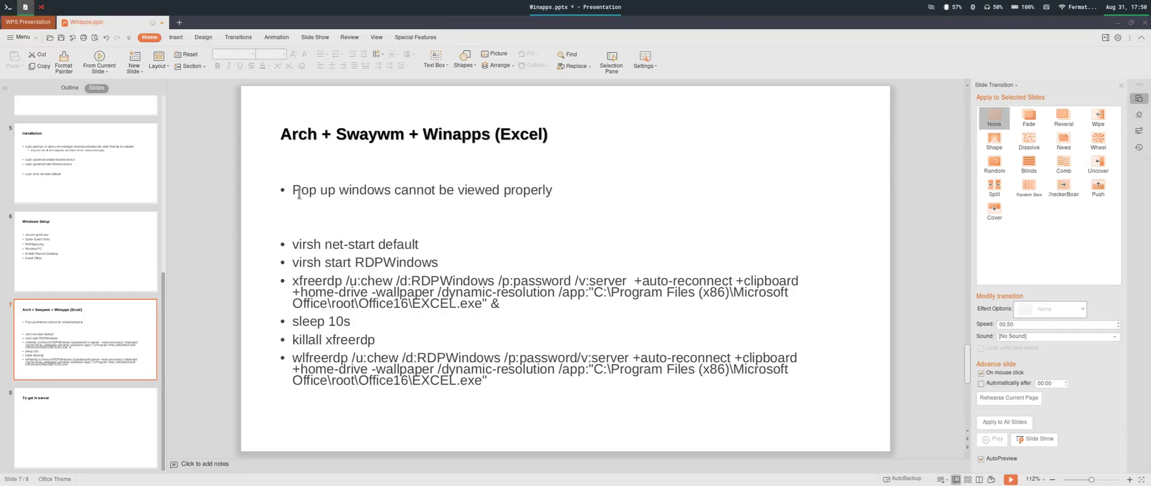
{"action": "left_click_drag", "start_coordinate": [290, 189], "coordinate": [491, 196]}
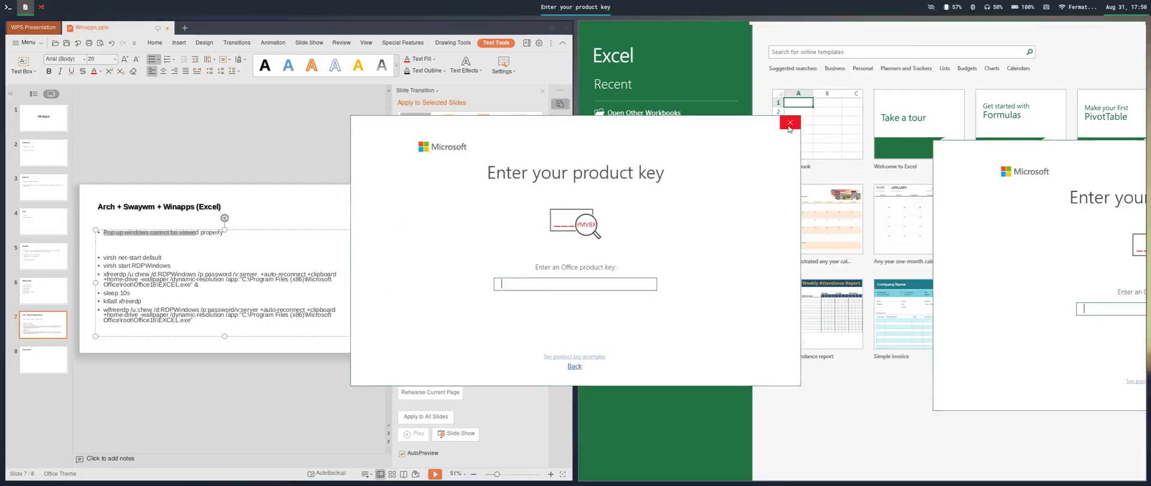
Dismiss Excel's product key prompt and move Excel to workspace 3
{"action": "left_click", "coordinate": [790, 123]}
{"action": "key", "text": "super+shift+3"}
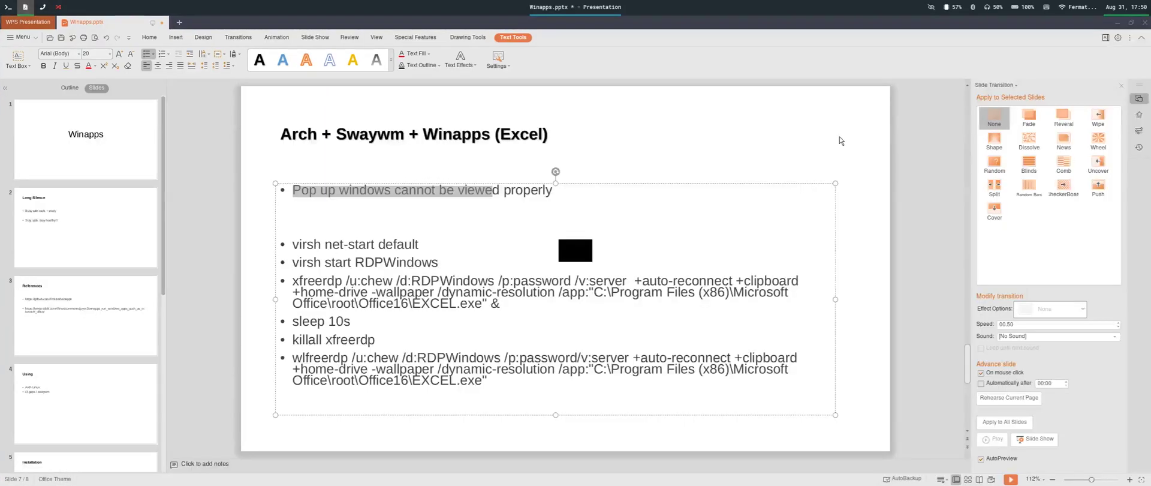
{"action": "key", "text": "super+3"}
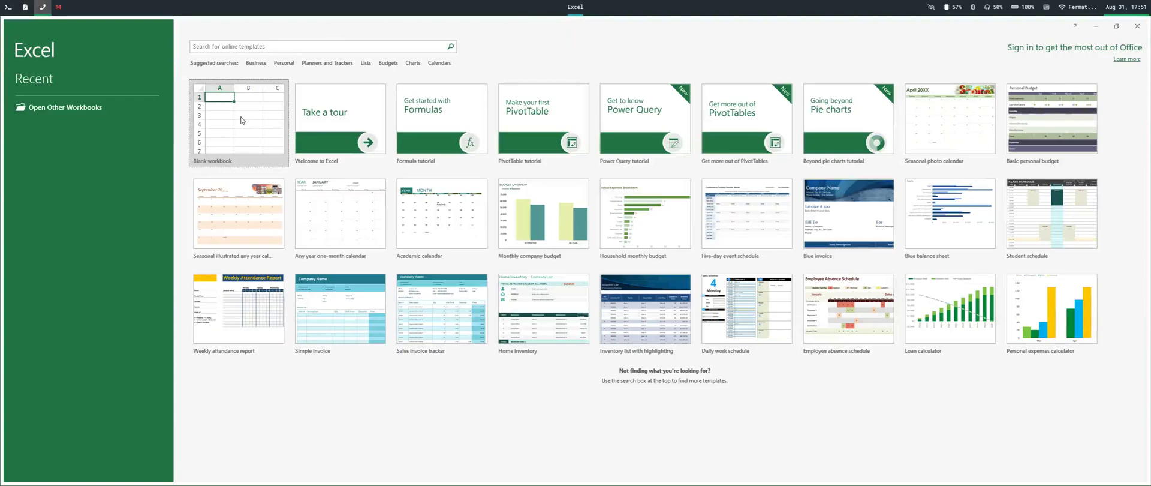
Create a blank Book1 workbook and select the range H5:J9
{"action": "left_click", "coordinate": [240, 117]}
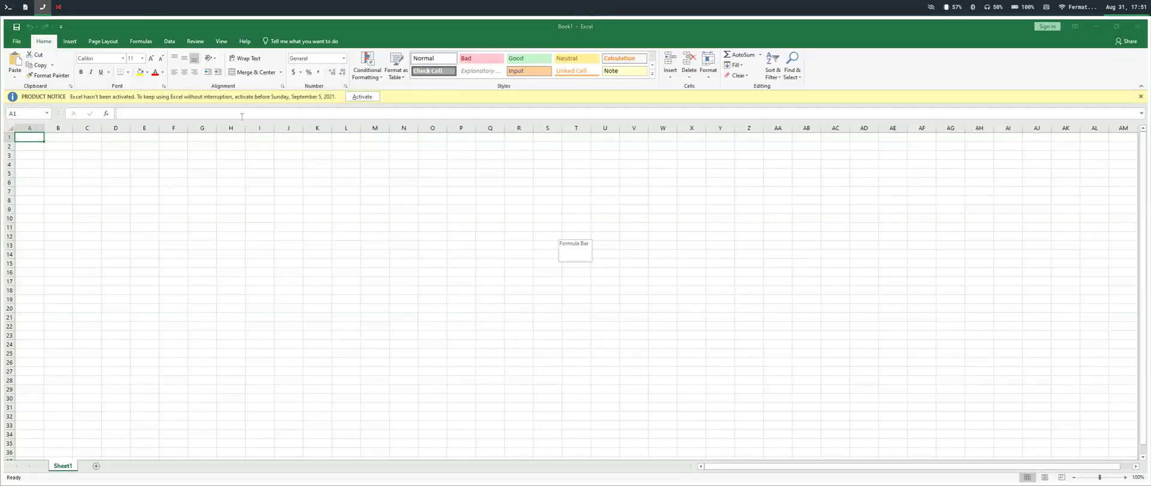
{"action": "left_click", "coordinate": [397, 225]}
{"action": "scroll", "coordinate": [390, 209], "scroll_direction": "up", "scroll_amount": 10}
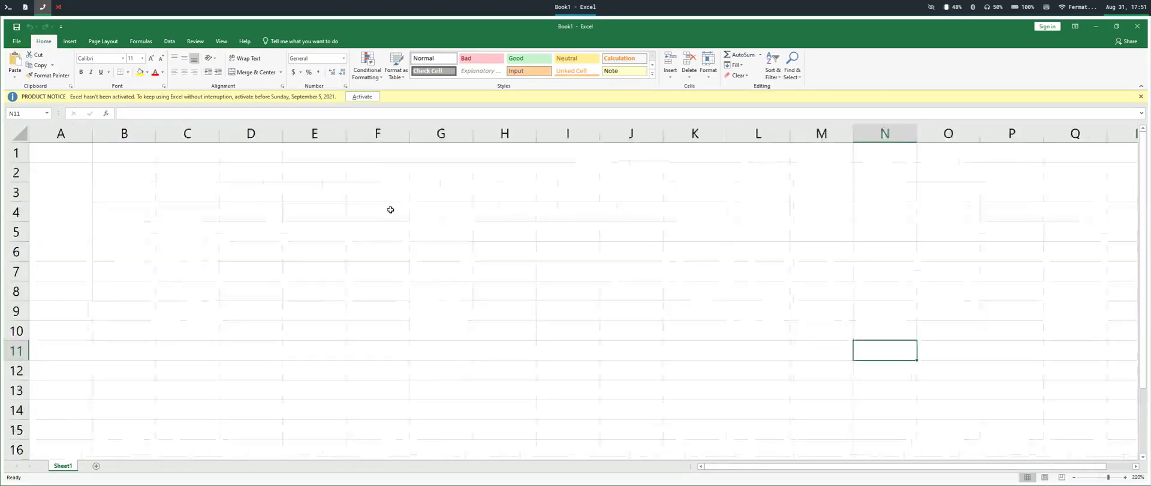
{"action": "left_click_drag", "start_coordinate": [376, 220], "coordinate": [619, 365]}
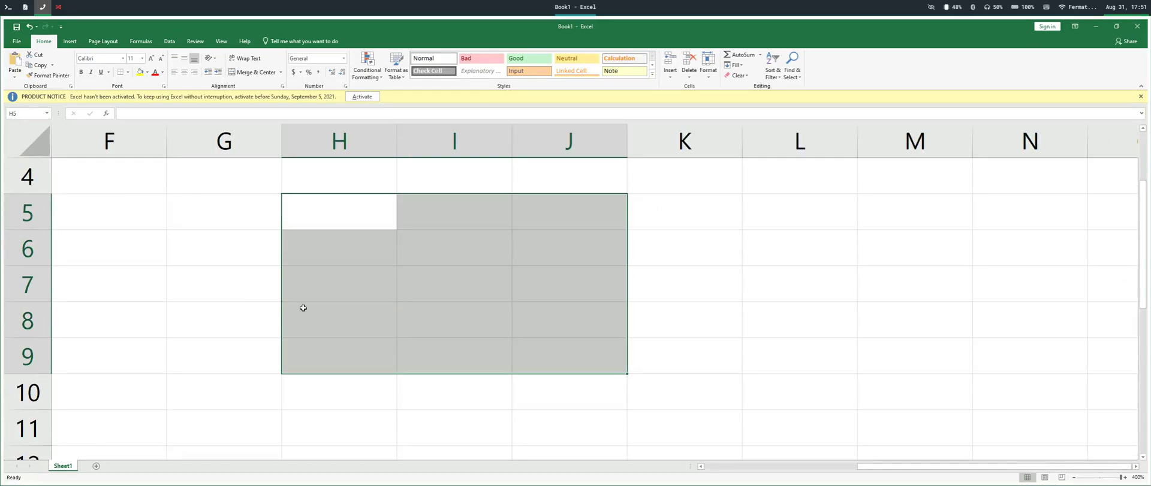
Fill H6:J7 yellow, then repeat the yellow fill on L6 with F4
{"action": "left_click", "coordinate": [317, 255]}
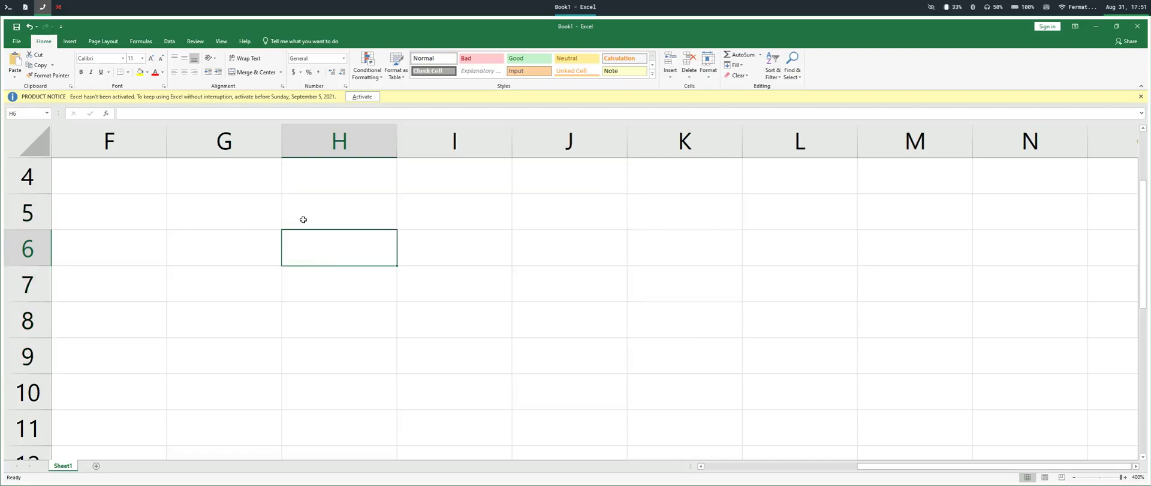
{"action": "left_click", "coordinate": [545, 297], "text": "shift"}
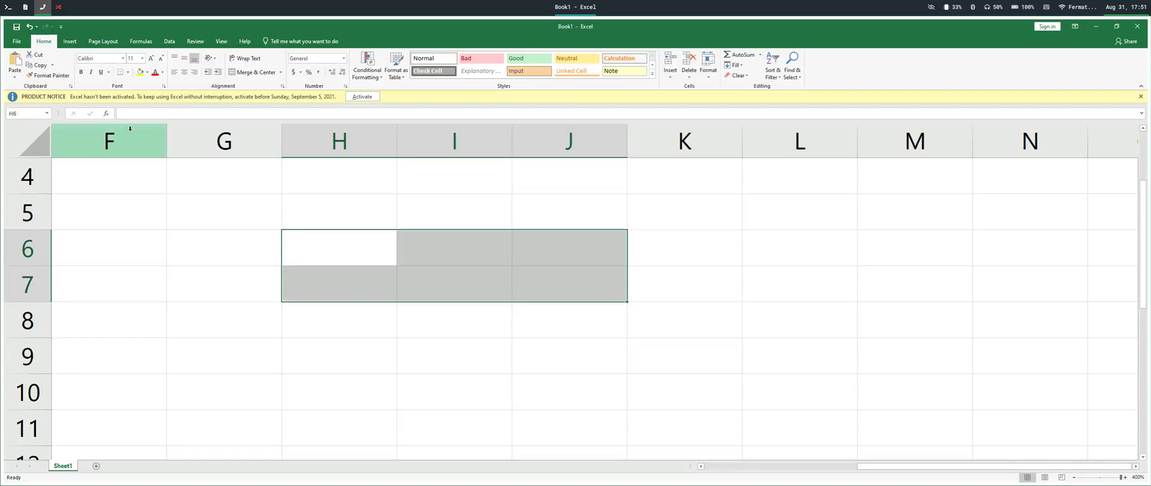
{"action": "left_click", "coordinate": [139, 72]}
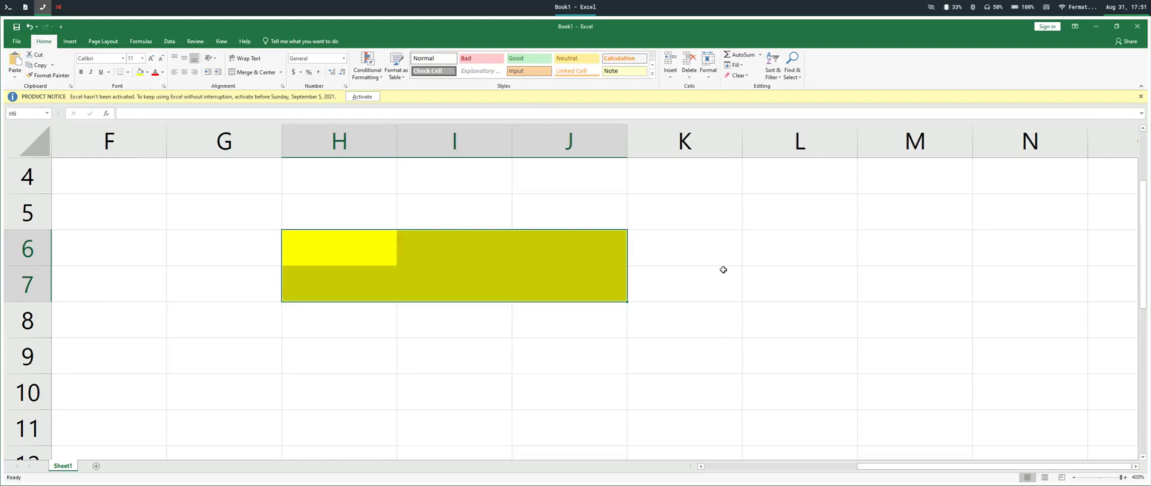
{"action": "left_click", "coordinate": [780, 251]}
{"action": "key", "text": "F4"}
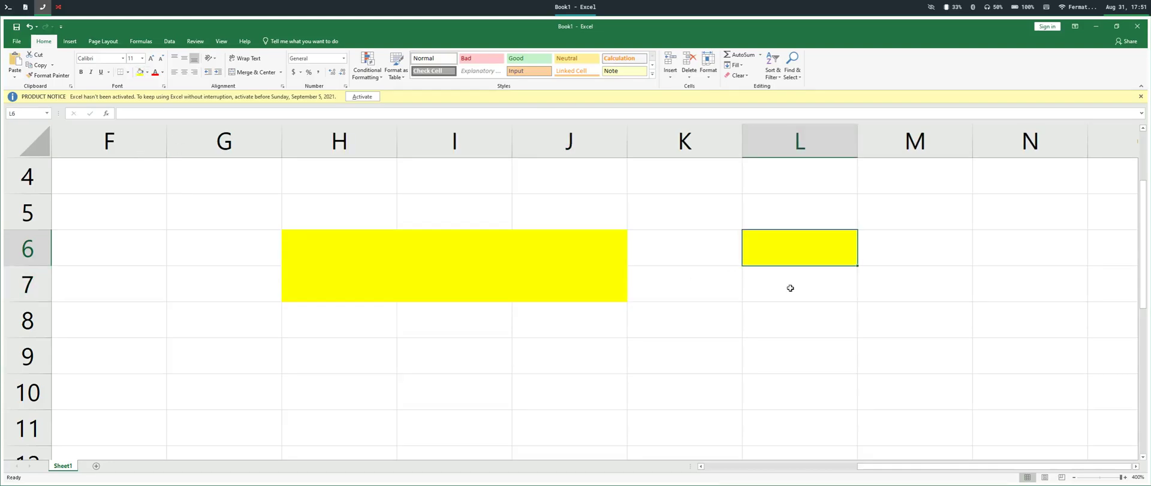
{"action": "left_click", "coordinate": [783, 293]}
Put an outside border around H6:J7 and bring up Format Cells with Ctrl+1
{"action": "left_click_drag", "start_coordinate": [365, 248], "coordinate": [614, 285]}
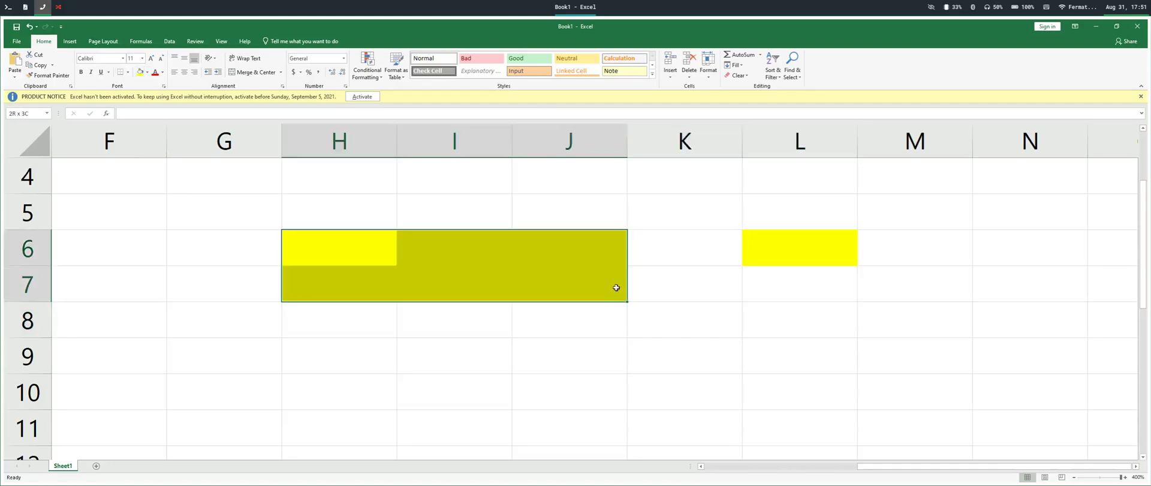
{"action": "key", "text": "alt+h"}
{"action": "key", "text": "b"}
{"action": "key", "text": "s"}
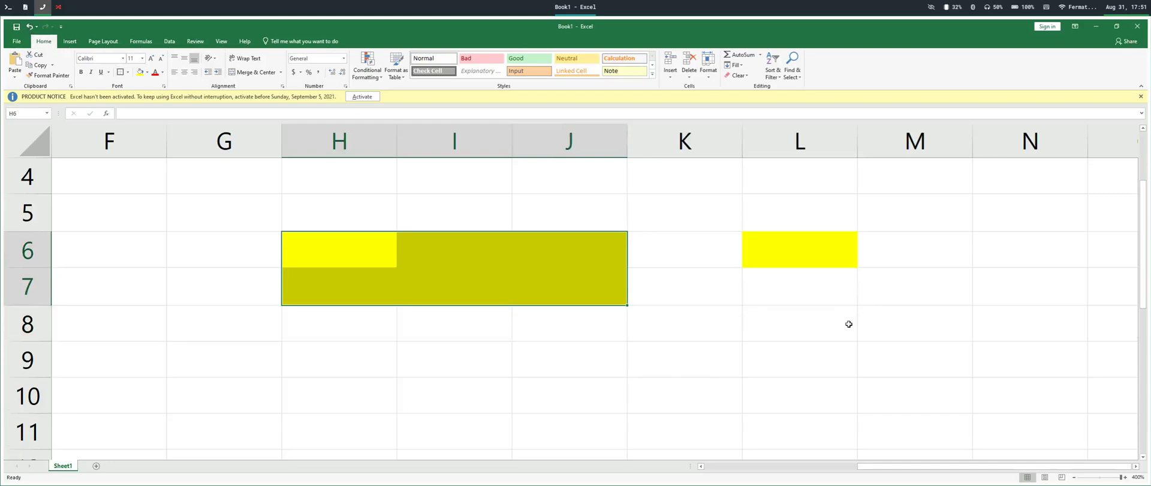
{"action": "left_click", "coordinate": [848, 327]}
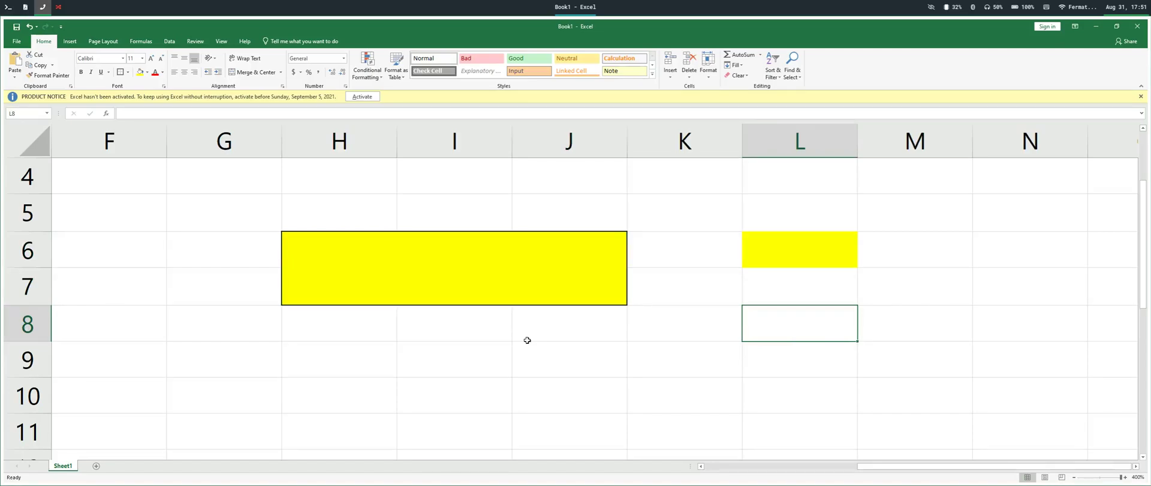
{"action": "key", "text": "ctrl+1"}
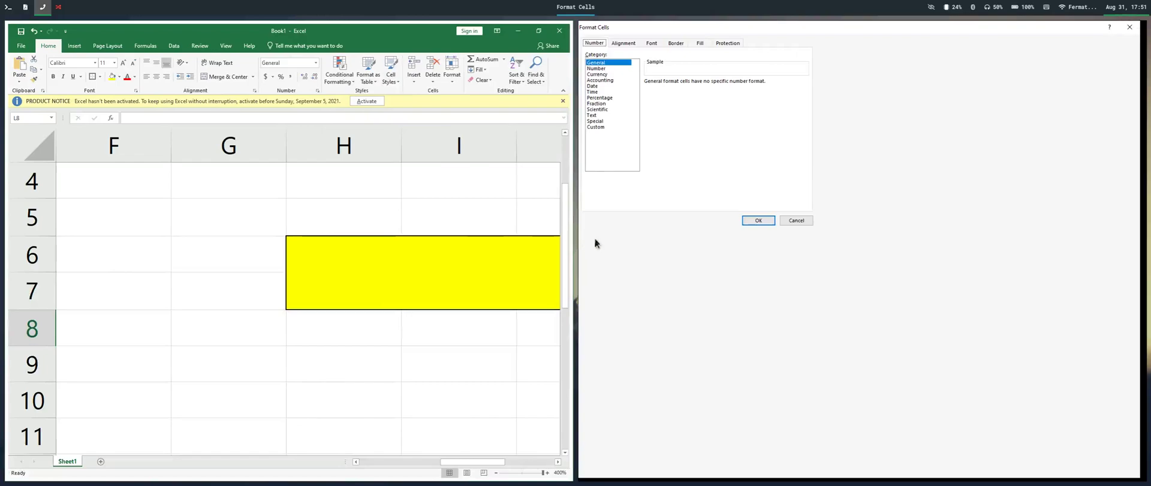
Look through the Font, Alignment and Number tabs, cancel, and select cell I7
{"action": "left_click", "coordinate": [651, 42]}
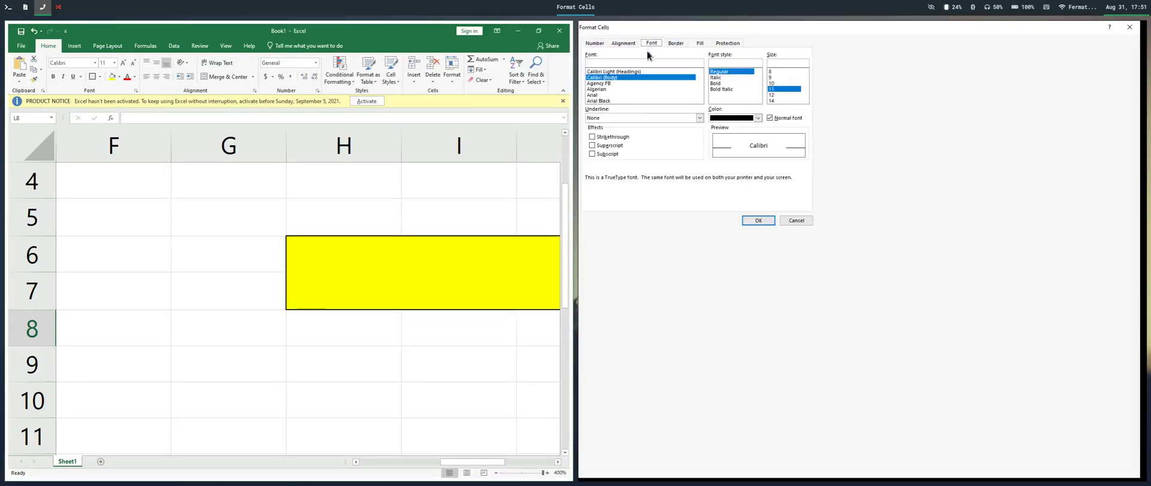
{"action": "key", "text": "Left"}
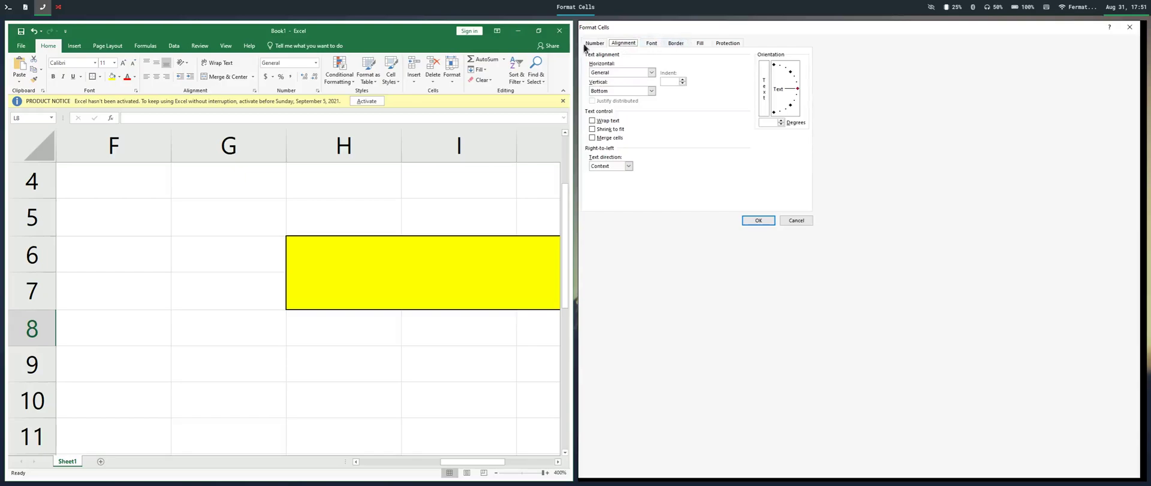
{"action": "left_click", "coordinate": [593, 43]}
{"action": "left_click", "coordinate": [797, 220]}
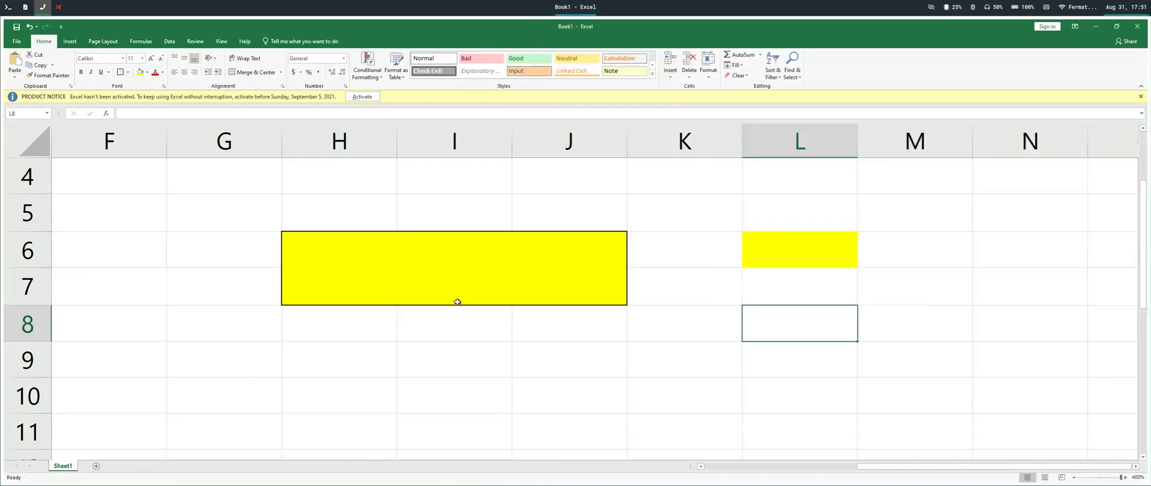
{"action": "left_click", "coordinate": [457, 280]}
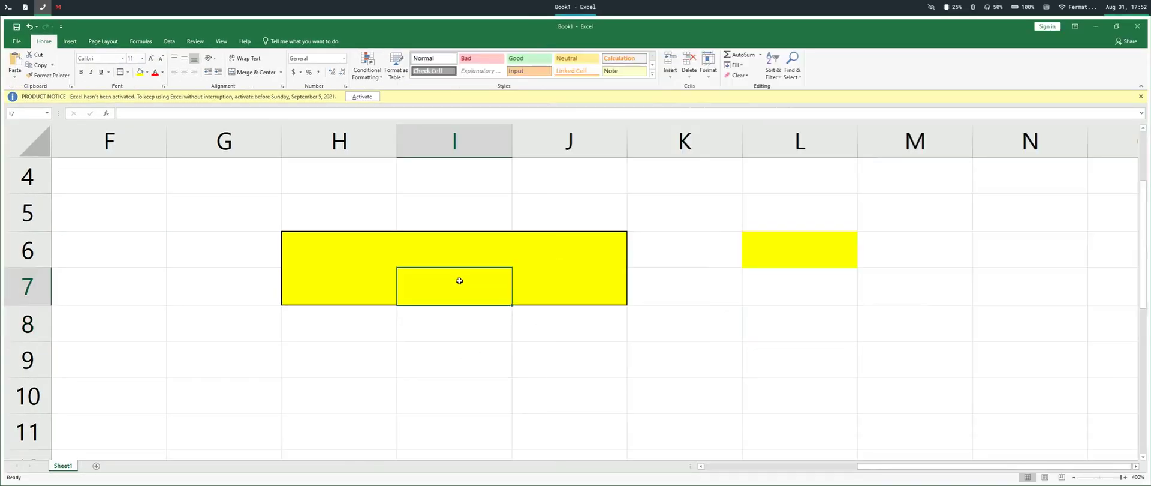
Insert an entire column at I7 through the right-click Insert dialog
{"action": "right_click", "coordinate": [459, 280]}
{"action": "left_click", "coordinate": [499, 350]}
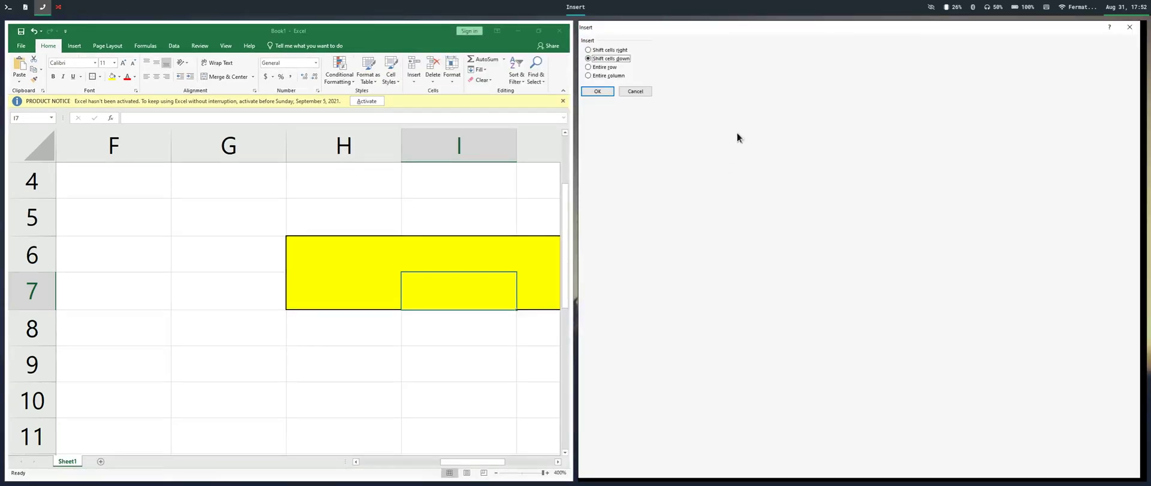
{"action": "left_click", "coordinate": [606, 67]}
{"action": "left_click", "coordinate": [598, 92]}
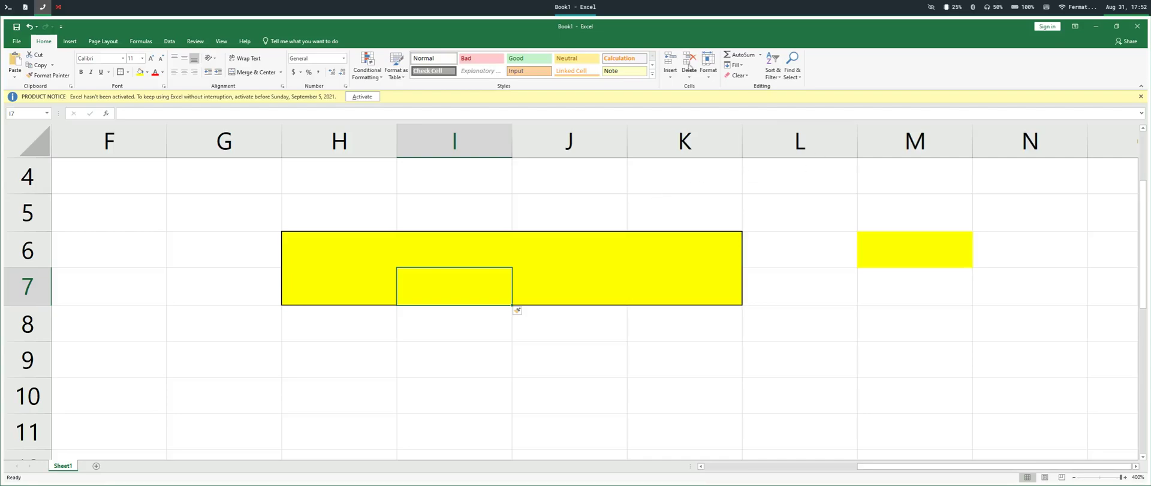
Select column I from I4 downward, then return to the WPS Presentation workspace
{"action": "left_click", "coordinate": [452, 165]}
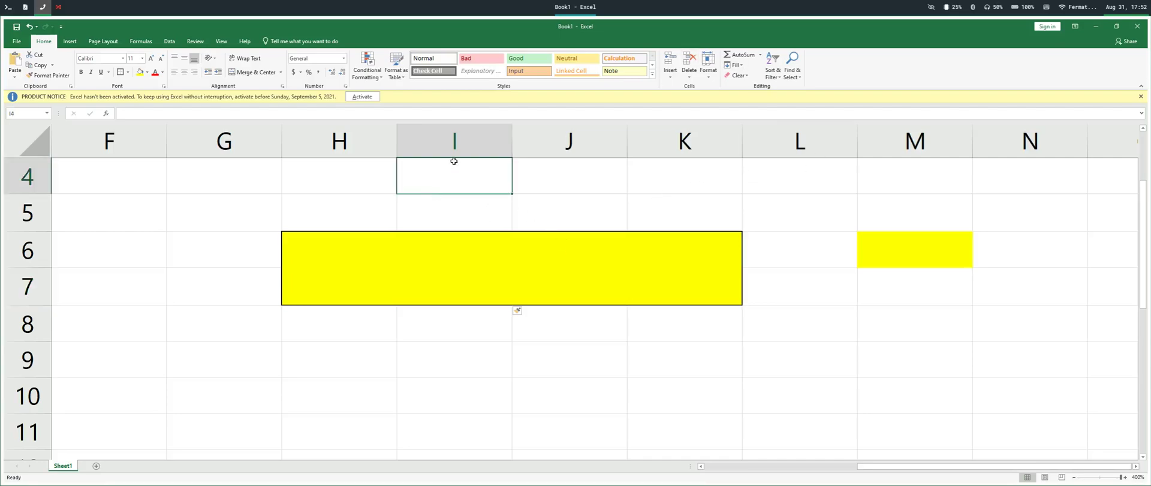
{"action": "key", "text": "ctrl+shift+Down"}
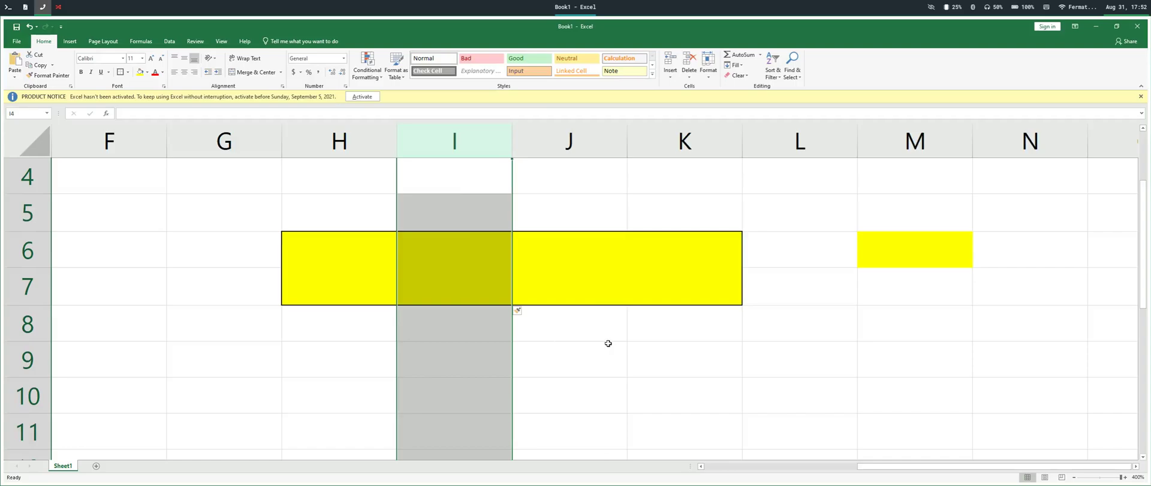
{"action": "key", "text": "super"}
{"action": "type", "text": "excel"}
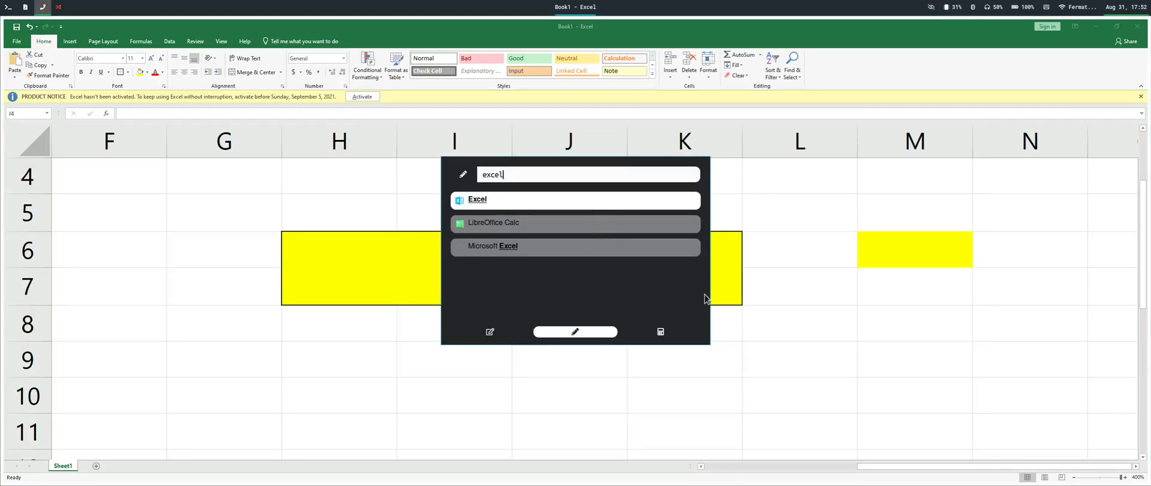
{"action": "key", "text": "Escape"}
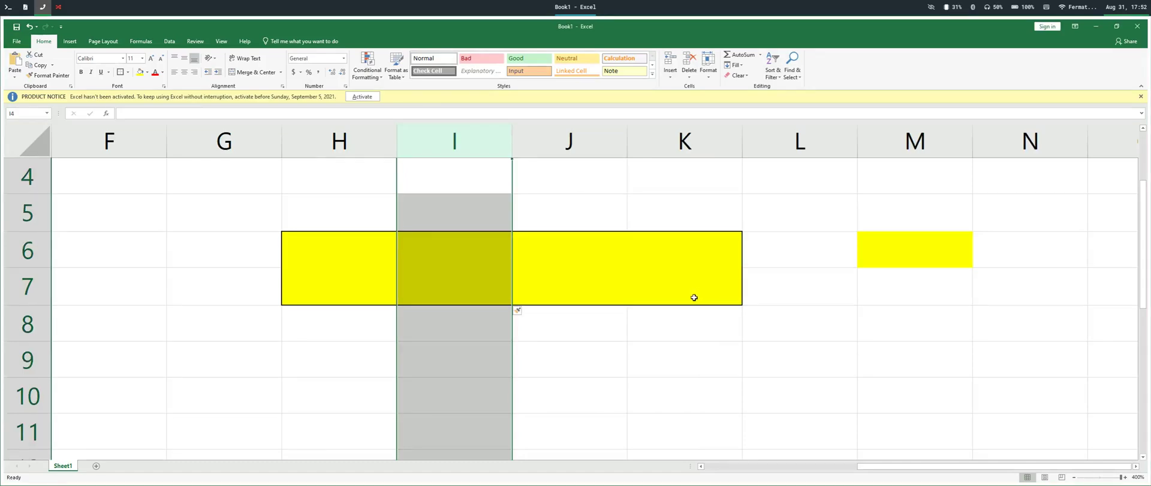
{"action": "key", "text": "super+2"}
{"action": "left_click", "coordinate": [423, 260]}
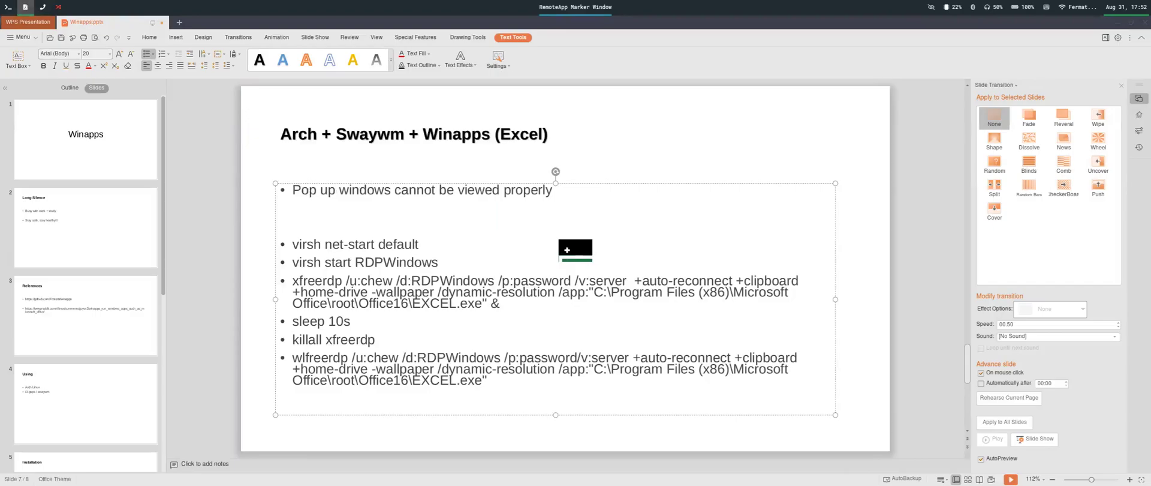
{"action": "key", "text": "super+1"}
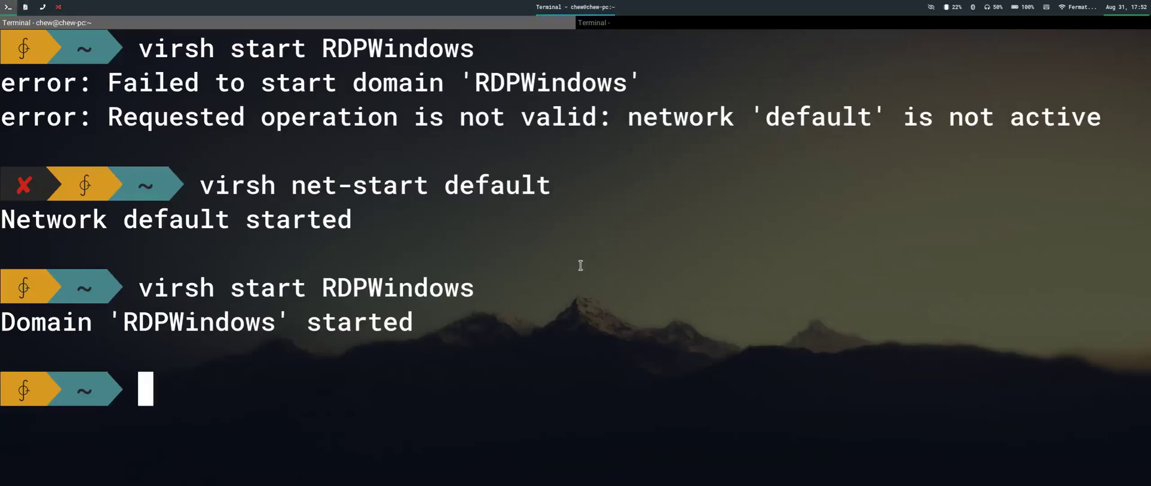
{"action": "key", "text": "super+4"}
{"action": "key", "text": "super+2"}
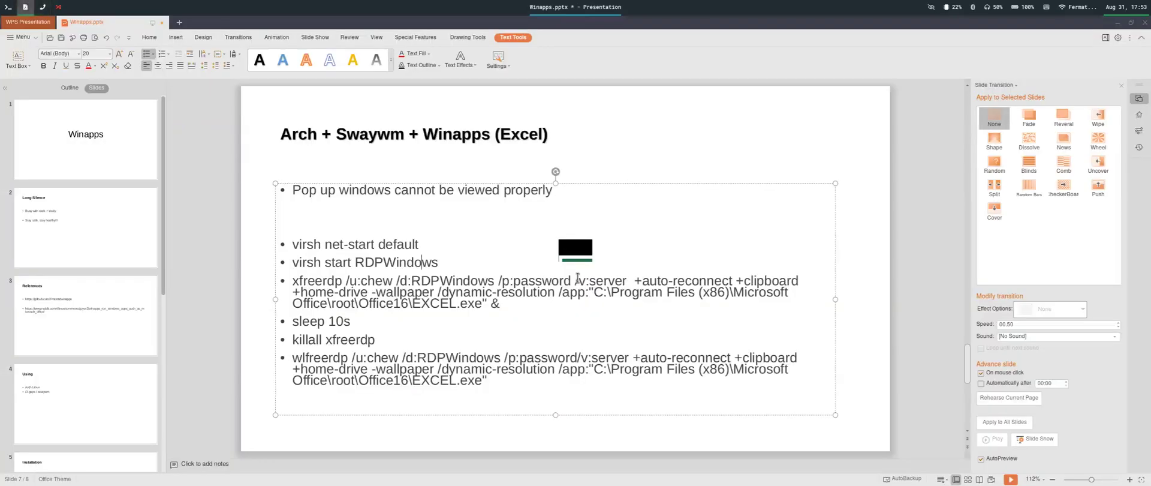
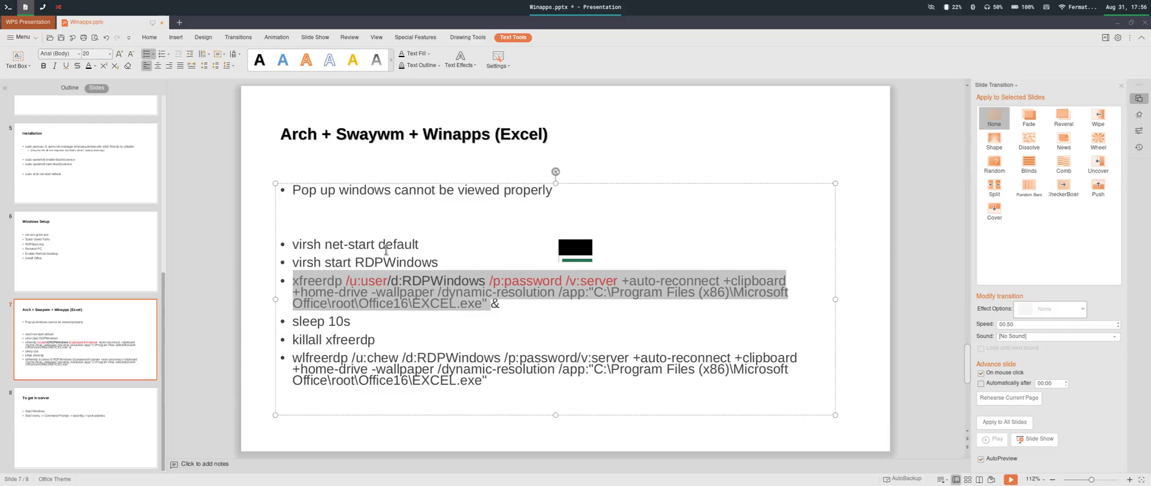
From the terminal workspace, launch Virtual Machine Manager through the app launcher with 'virt'
{"action": "left_click", "coordinate": [9, 9]}
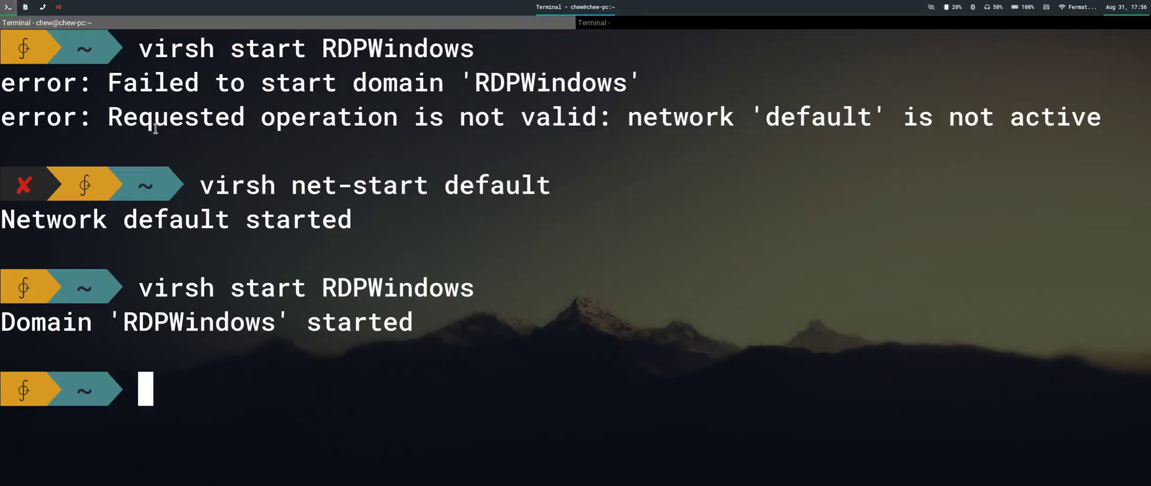
{"action": "key", "text": "super+d"}
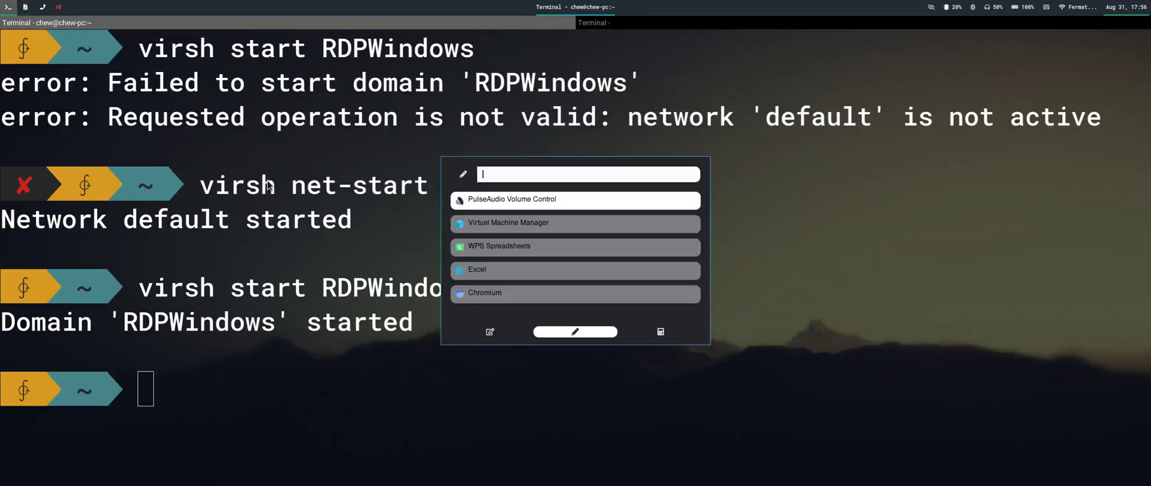
{"action": "type", "text": "virt"}
{"action": "key", "text": "Return"}
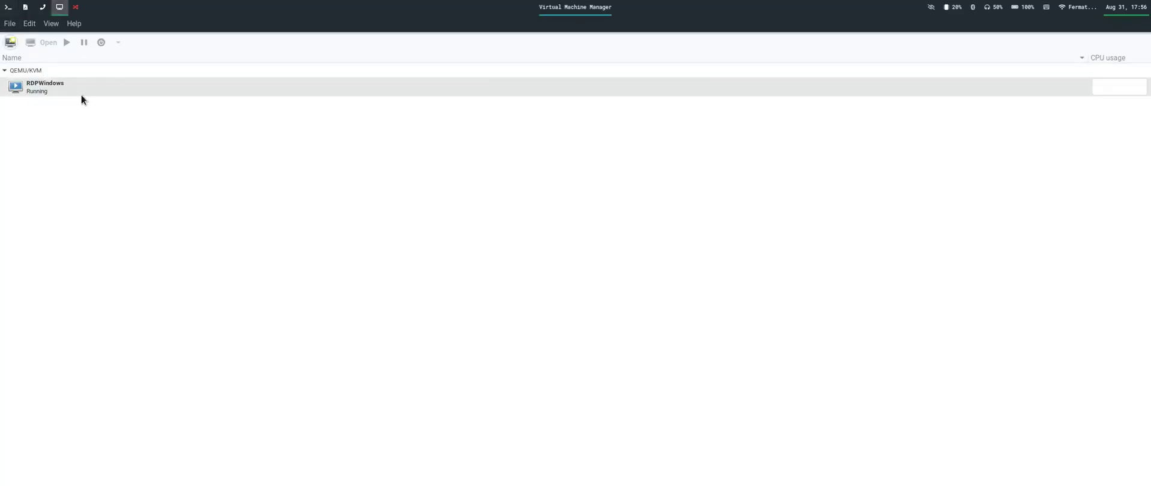
Open the RDPWindows console and sign in to Windows with the account password, overriding the other session
{"action": "left_click", "coordinate": [81, 89]}
{"action": "left_click", "coordinate": [48, 42]}
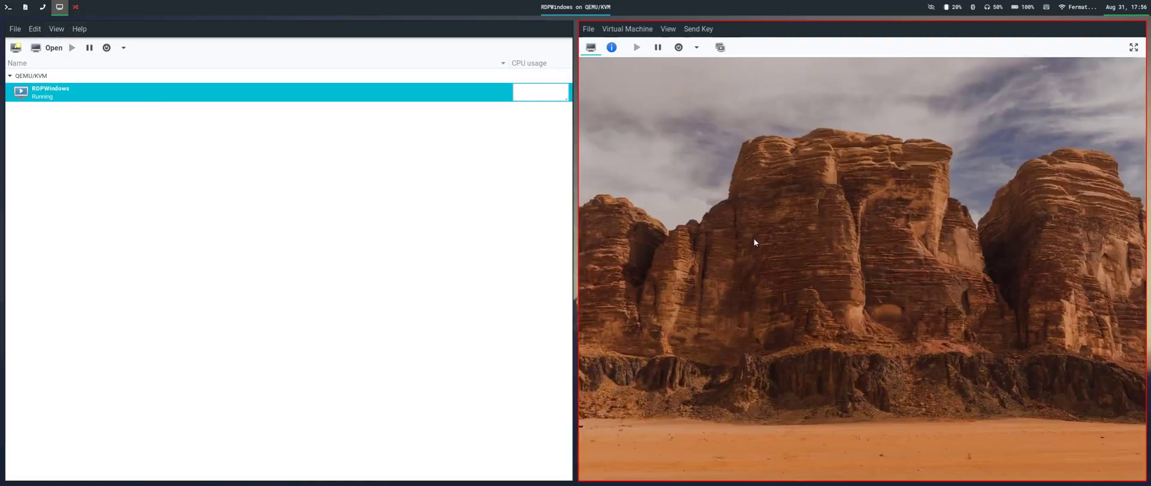
{"action": "left_click", "coordinate": [749, 236]}
{"action": "key", "text": "super+w"}
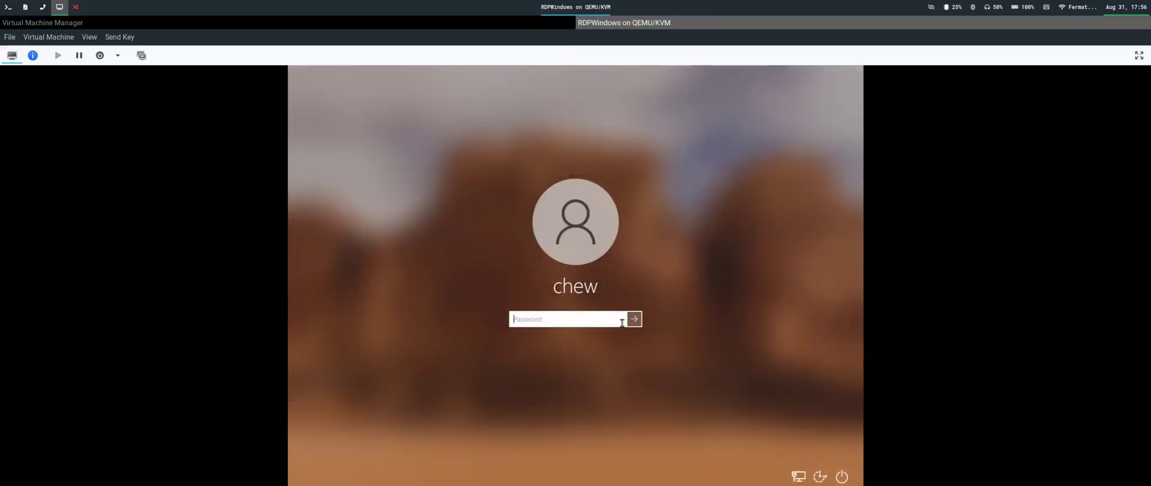
{"action": "type", "text": "******"}
{"action": "key", "text": "Return"}
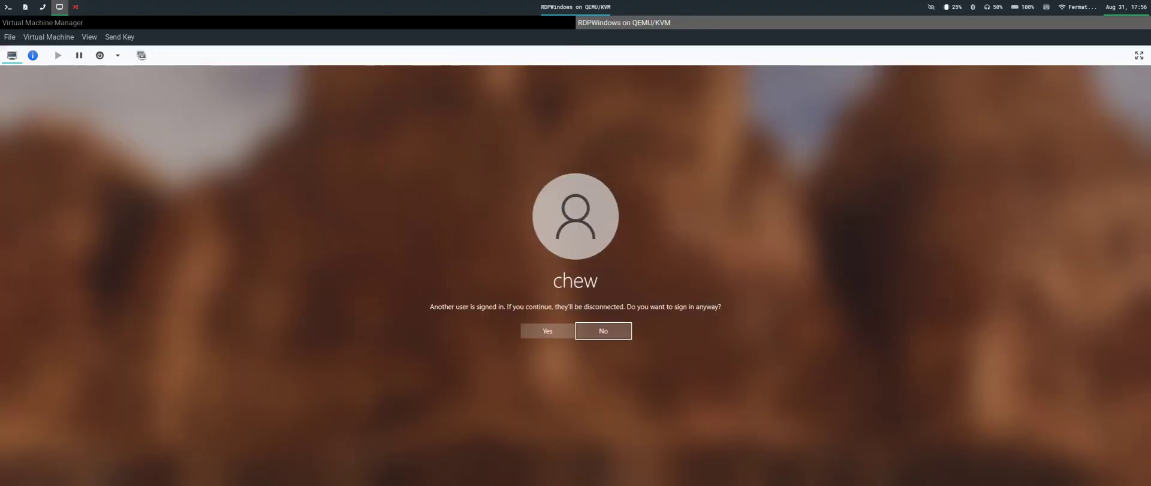
{"action": "left_click", "coordinate": [548, 332]}
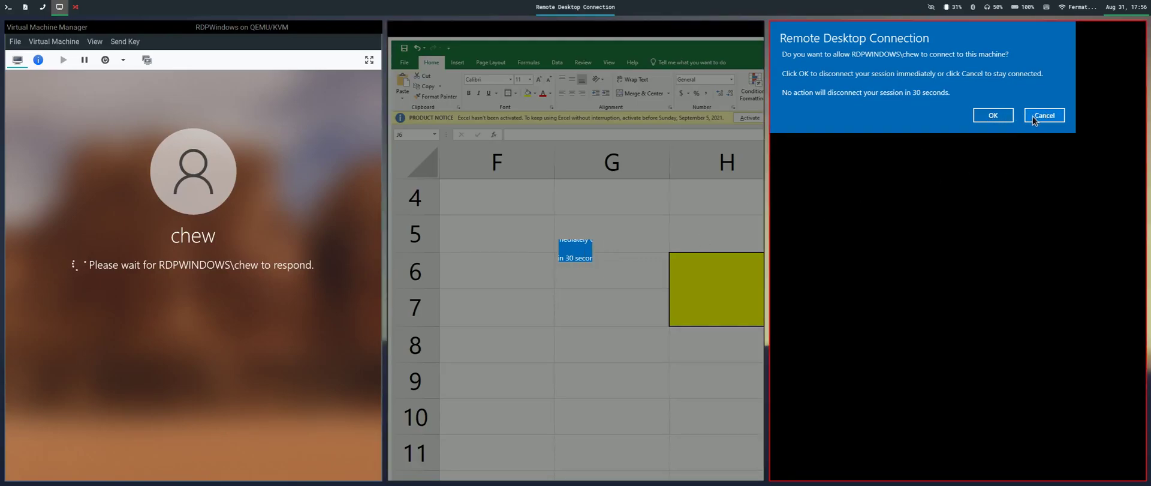
Accept disconnecting the remote Excel session and return to Virtual Machine Manager
{"action": "left_click", "coordinate": [36, 6]}
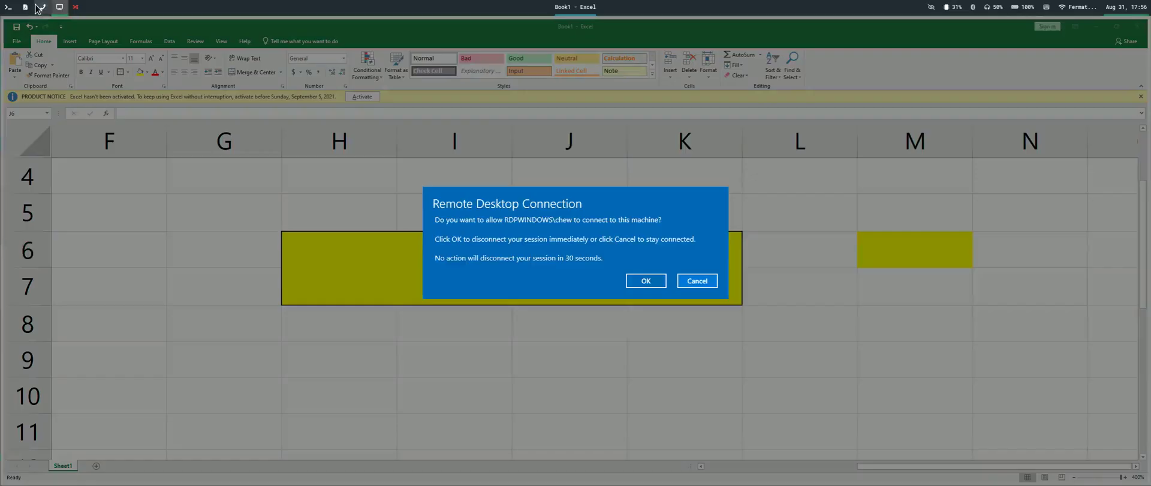
{"action": "left_click", "coordinate": [654, 281]}
{"action": "key", "text": "super+4"}
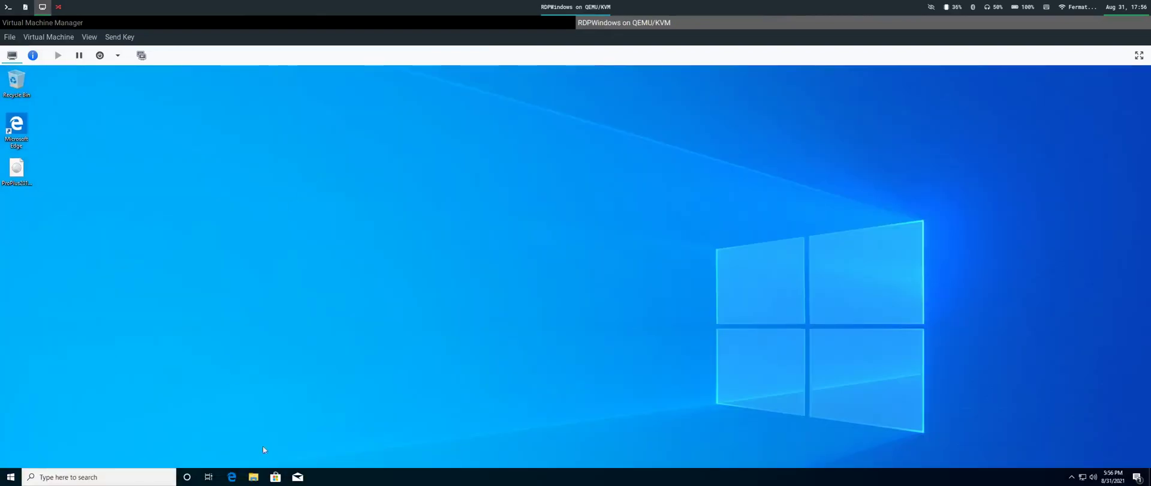
Open Command Prompt in the Windows guest via 'command' search, enter ipconfig, then return to the Linux terminal
{"action": "left_click", "coordinate": [71, 478]}
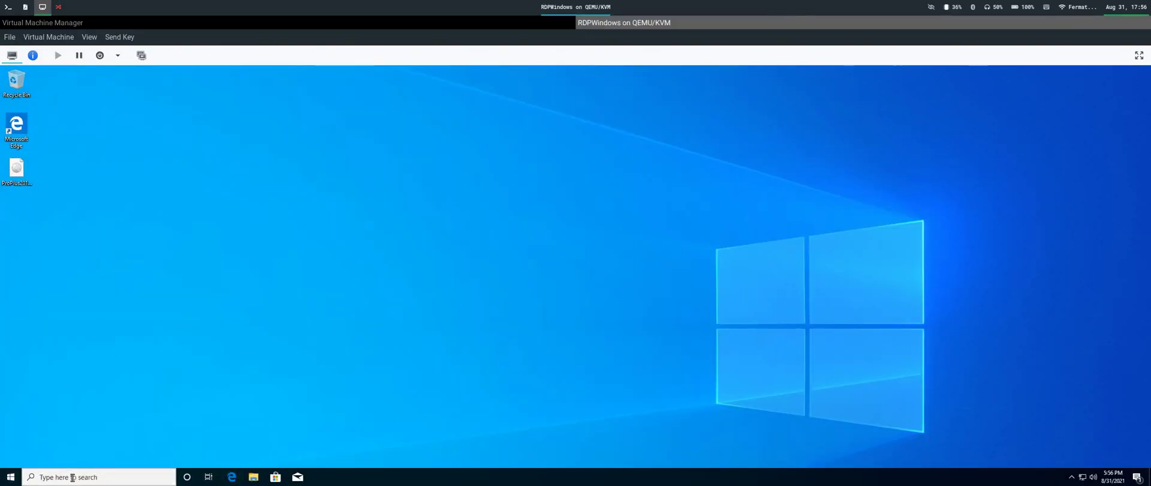
{"action": "type", "text": "command"}
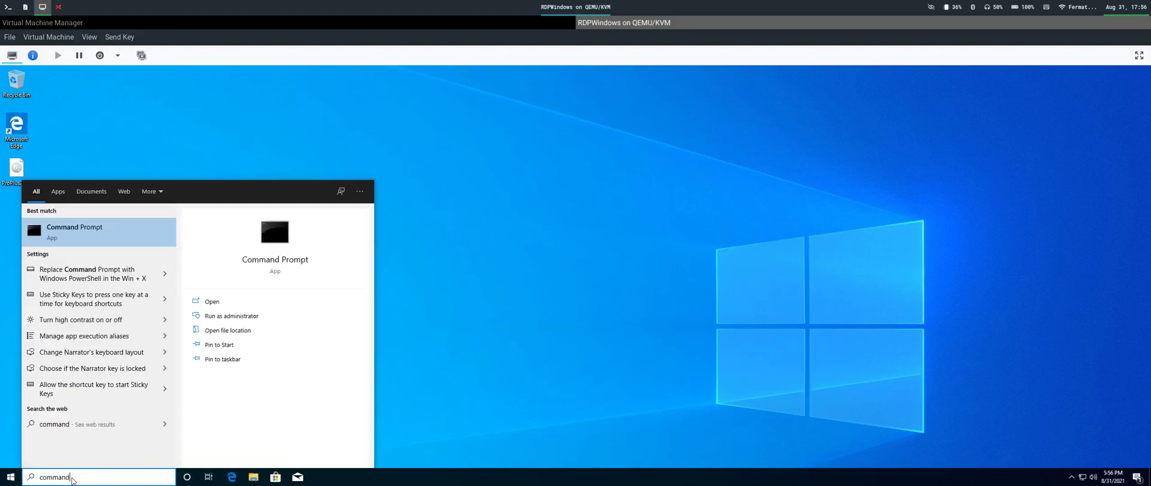
{"action": "key", "text": "Return"}
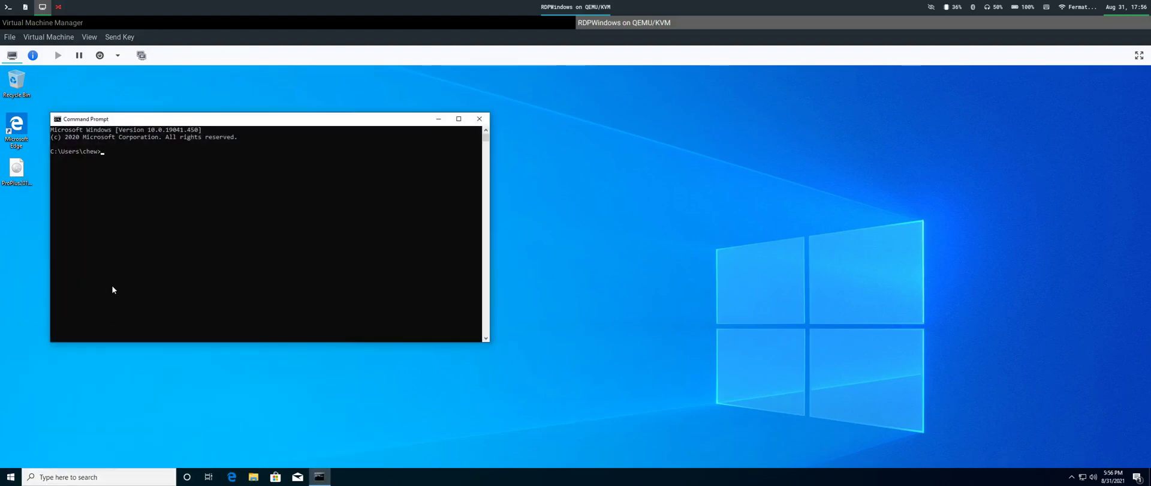
{"action": "type", "text": "ipconfig"}
{"action": "key", "text": "super+1"}
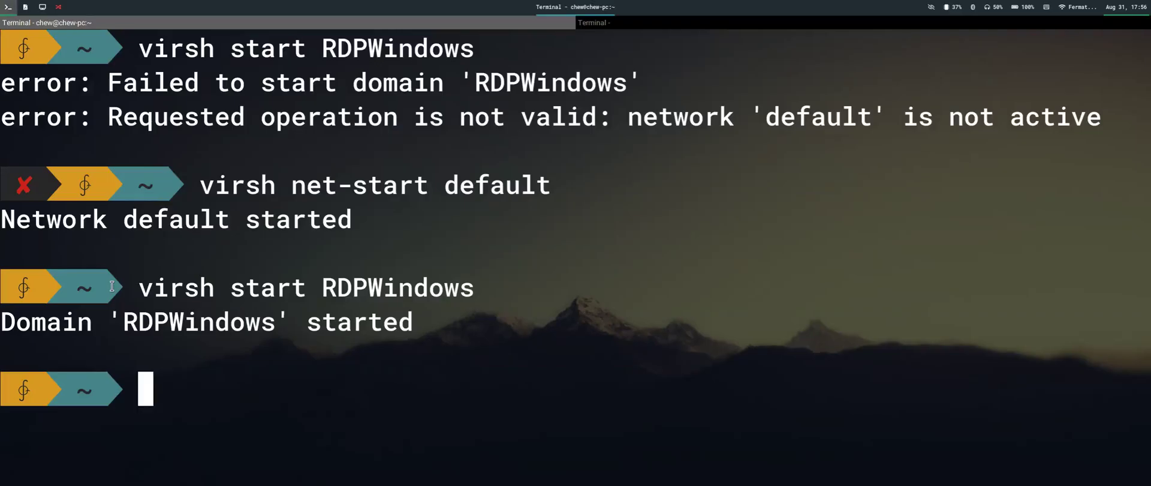
Paste the xfreerdp Excel command from the slide into the terminal and trim its trailing space
{"action": "key", "text": "super+2"}
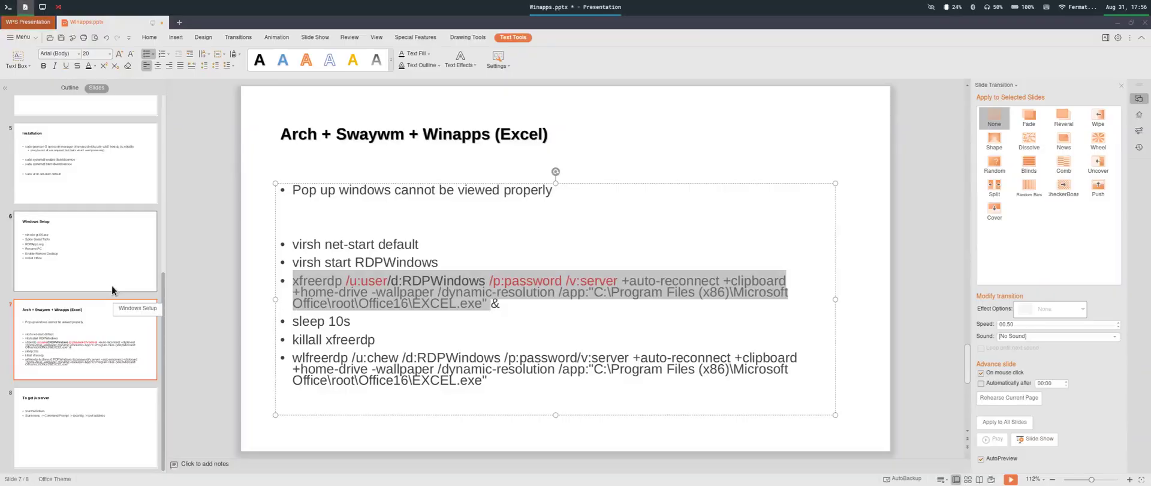
{"action": "key", "text": "super+1"}
{"action": "key", "text": "ctrl+shift+v"}
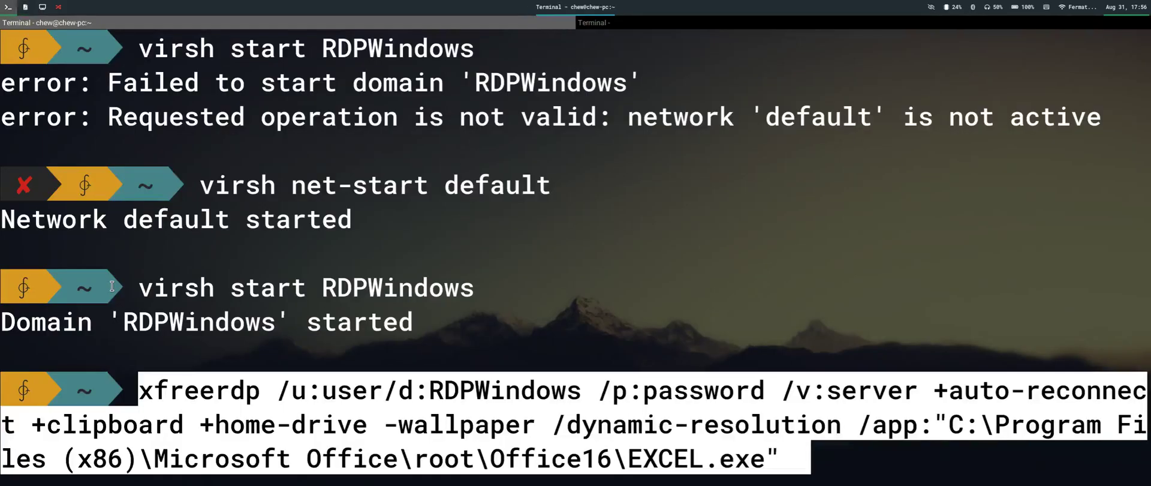
{"action": "key", "text": "BackSpace"}
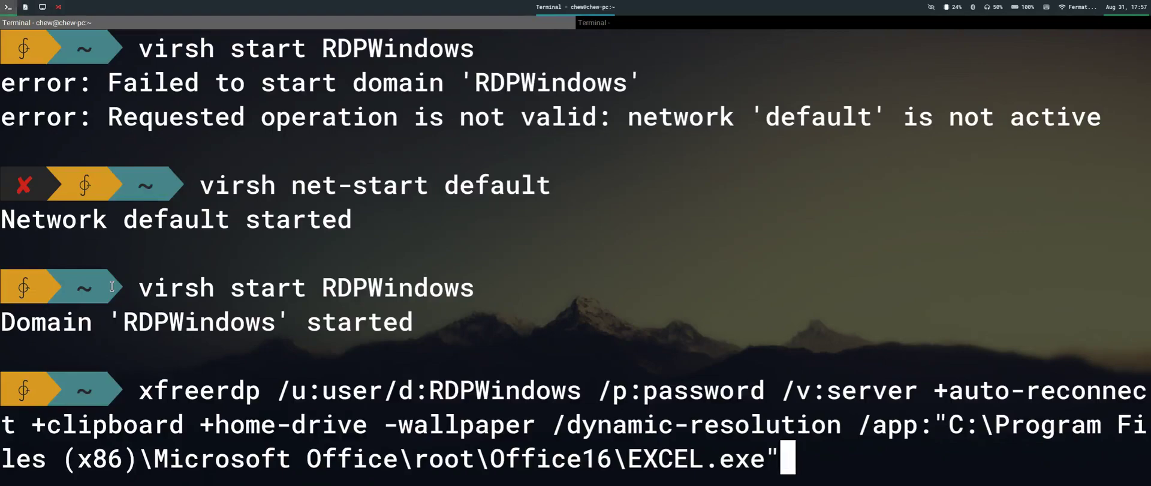
{"action": "left_click_drag", "start_coordinate": [957, 426], "coordinate": [765, 462]}
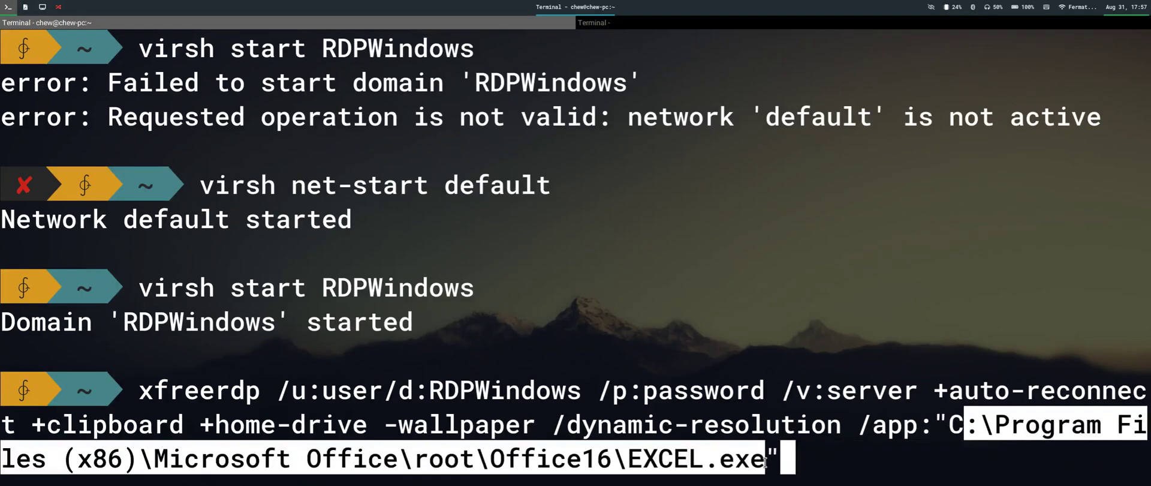
{"action": "left_click", "coordinate": [768, 461]}
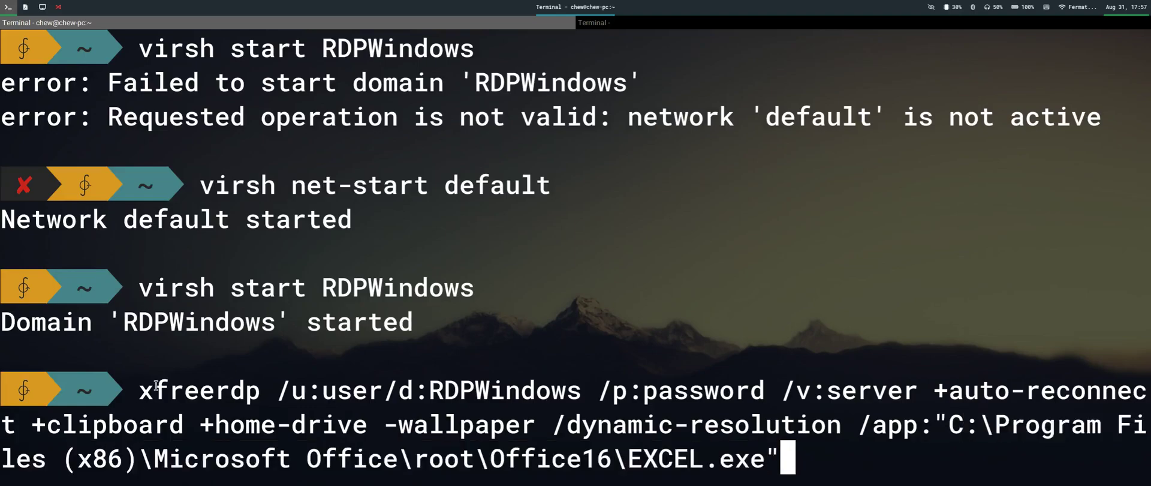
{"action": "left_click_drag", "start_coordinate": [157, 389], "coordinate": [259, 393]}
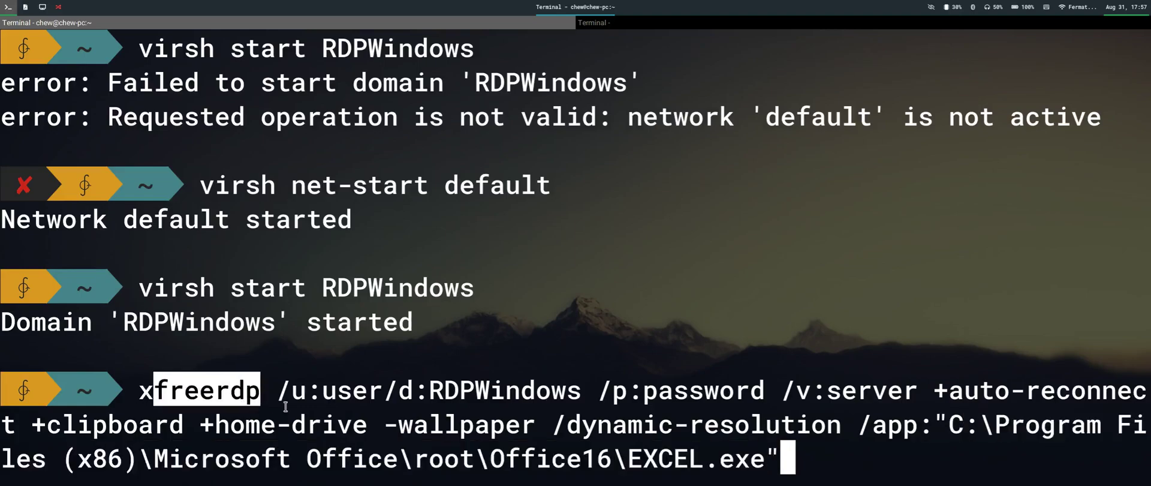
{"action": "left_click", "coordinate": [387, 385]}
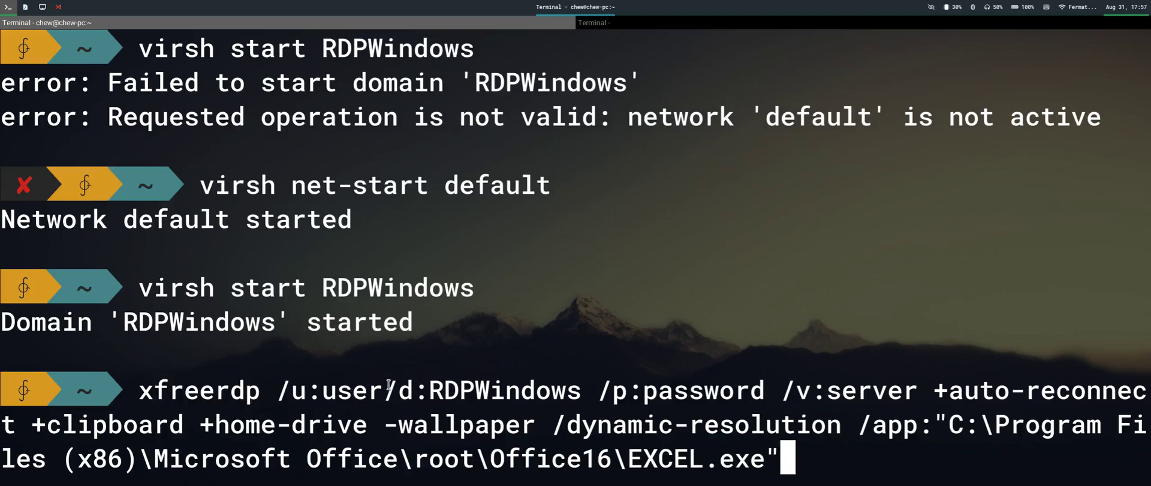
Replace the placeholder user with the actual username and empty the password and server values
{"action": "left_click_drag", "start_coordinate": [321, 389], "coordinate": [378, 390]}
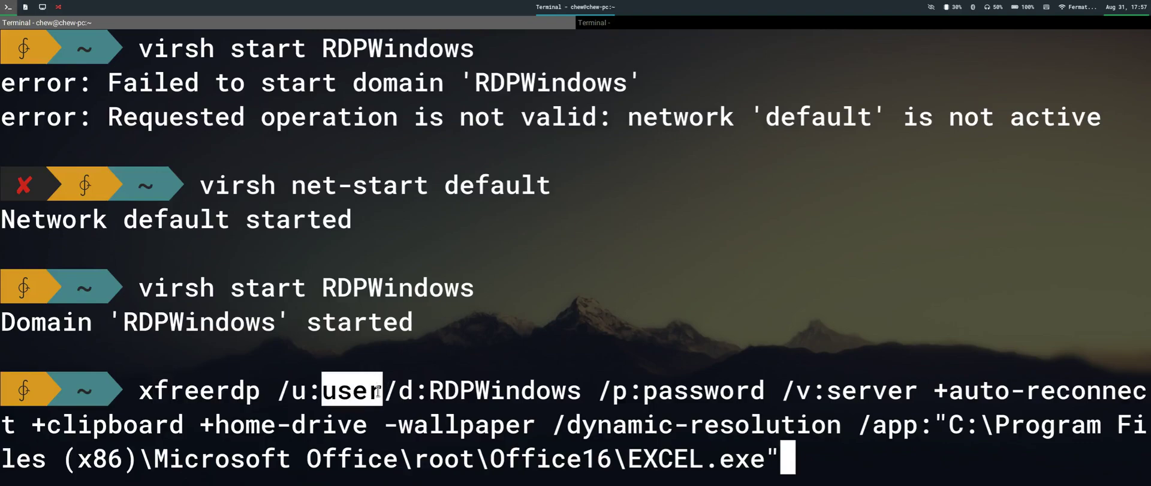
{"action": "type", "text": "i"}
{"action": "key", "text": "BackSpace"}
{"action": "key", "text": "Home"}
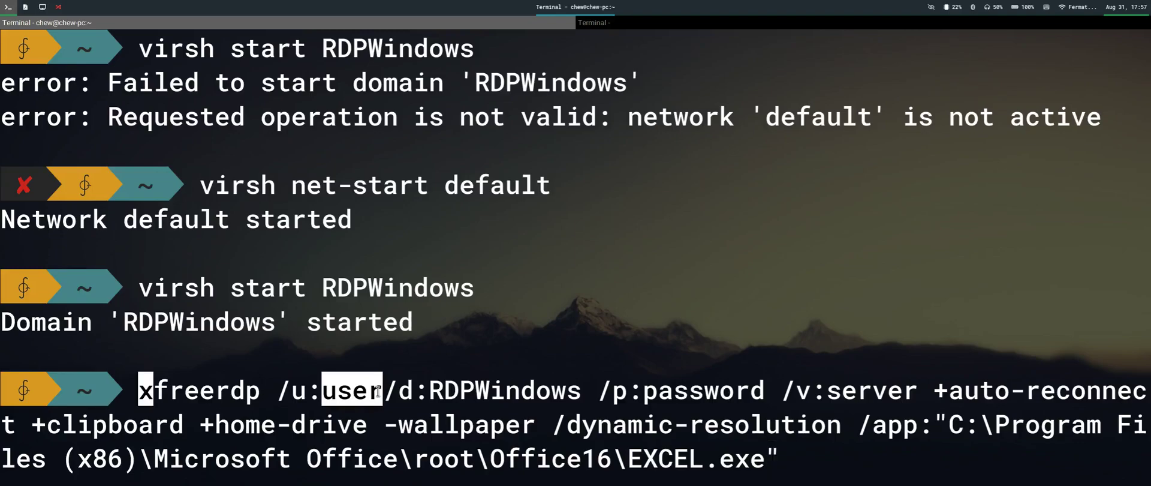
{"action": "key", "text": "Right"}
{"action": "key", "text": "Right"}
{"action": "key", "text": "Right"}
{"action": "key", "text": "Right"}
{"action": "key", "text": "Right"}
{"action": "key", "text": "Right"}
{"action": "key", "text": "Right"}
{"action": "key", "text": "Right"}
{"action": "key", "text": "Right"}
{"action": "key", "text": "Right"}
{"action": "key", "text": "Right"}
{"action": "key", "text": "Right"}
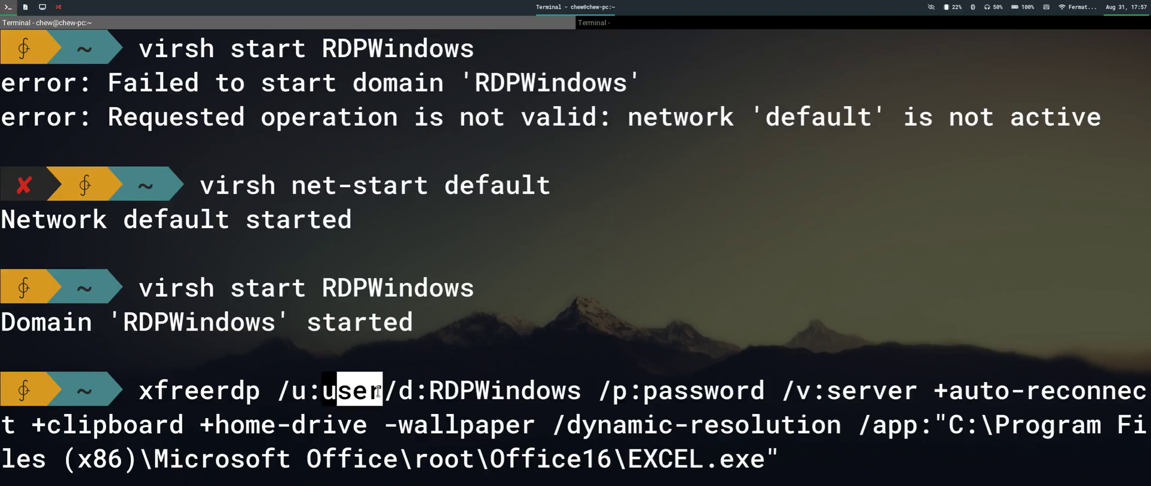
{"action": "key", "text": "Delete"}
{"action": "key", "text": "Delete"}
{"action": "key", "text": "Delete"}
{"action": "key", "text": "Delete"}
{"action": "type", "text": "chew"}
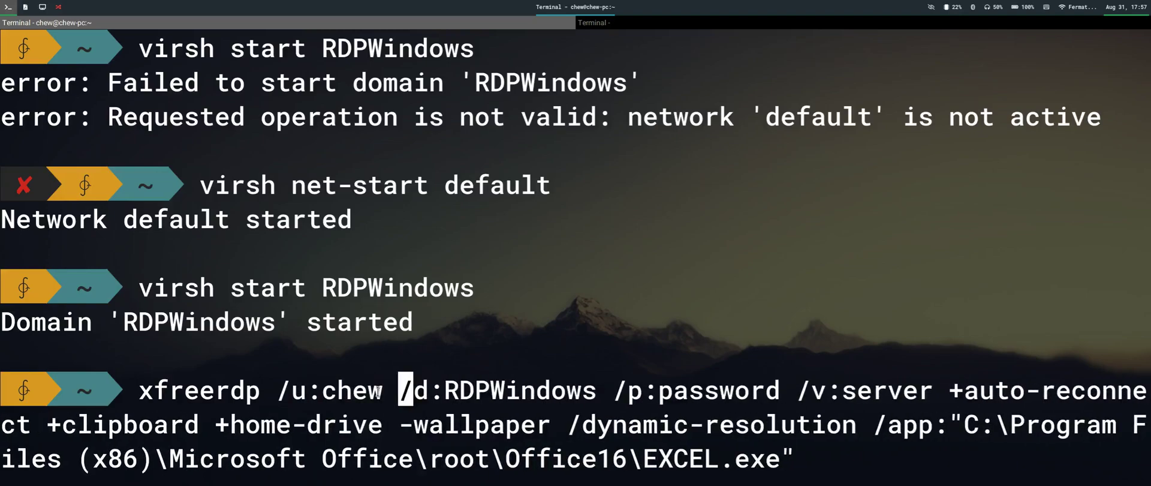
{"action": "key", "text": "Right"}
{"action": "key", "text": "Right"}
{"action": "key", "text": "Right"}
{"action": "key", "text": "Right"}
{"action": "key", "text": "Right"}
{"action": "key", "text": "Right"}
{"action": "key", "text": "Right"}
{"action": "key", "text": "Right"}
{"action": "key", "text": "Right"}
{"action": "key", "text": "Right"}
{"action": "key", "text": "Right"}
{"action": "key", "text": "Right"}
{"action": "key", "text": "Right"}
{"action": "key", "text": "Right"}
{"action": "key", "text": "Right"}
{"action": "key", "text": "Right"}
{"action": "key", "text": "Right"}
{"action": "key", "text": "Right"}
{"action": "key", "text": "BackSpace"}
{"action": "key", "text": "Delete"}
{"action": "key", "text": "Delete"}
{"action": "key", "text": "Delete"}
{"action": "key", "text": "Delete"}
{"action": "key", "text": "Delete"}
{"action": "key", "text": "Delete"}
{"action": "key", "text": "Delete"}
{"action": "key", "text": "Right"}
{"action": "key", "text": "Right"}
{"action": "key", "text": "Right"}
{"action": "key", "text": "Right"}
{"action": "key", "text": "Delete"}
{"action": "key", "text": "Delete"}
{"action": "key", "text": "Delete"}
{"action": "key", "text": "Delete"}
{"action": "key", "text": "Delete"}
{"action": "key", "text": "Delete"}
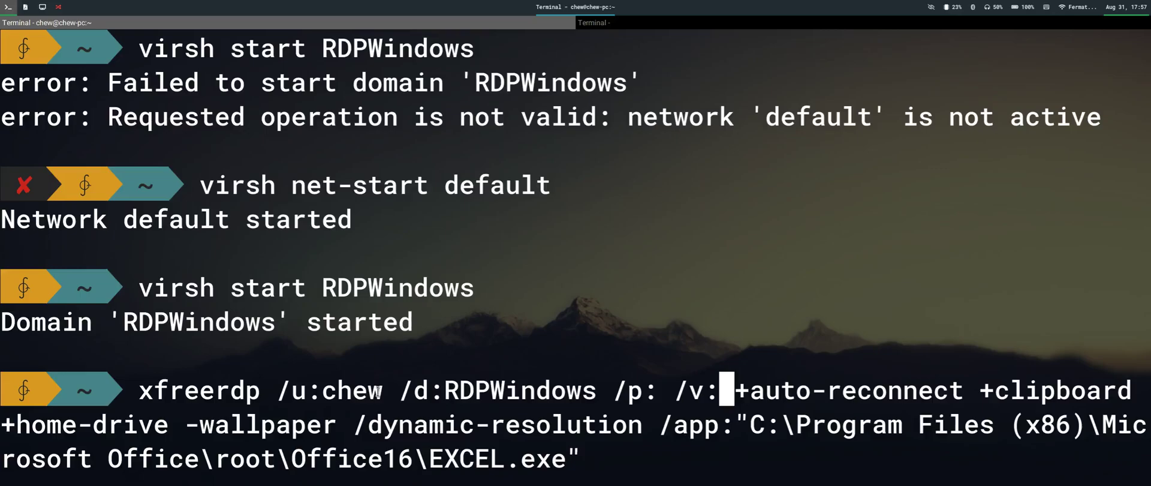
{"action": "key", "text": "super+3"}
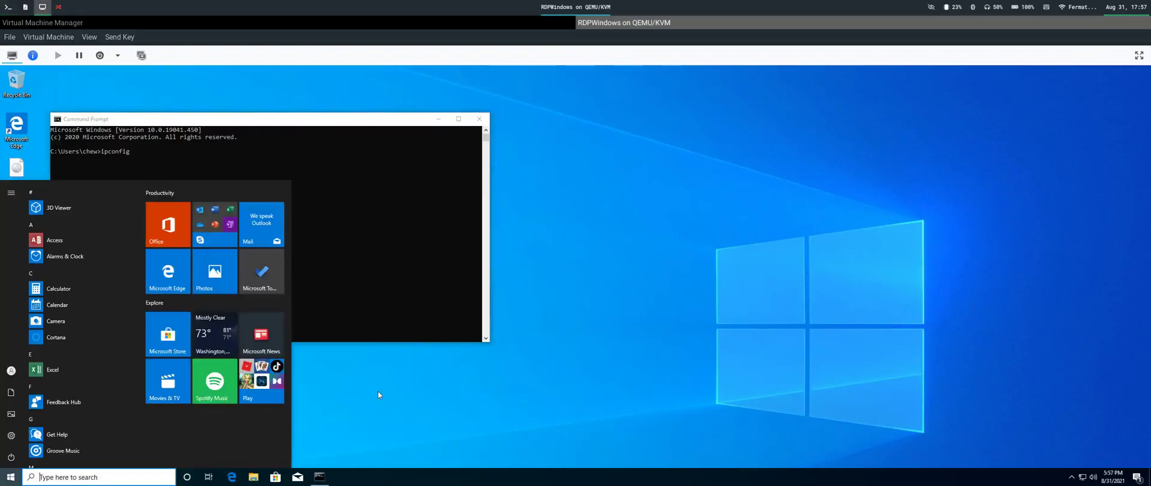
Close Command Prompt and shut down Windows from Start > Power, despite the other signed-in user
{"action": "left_click", "coordinate": [463, 211]}
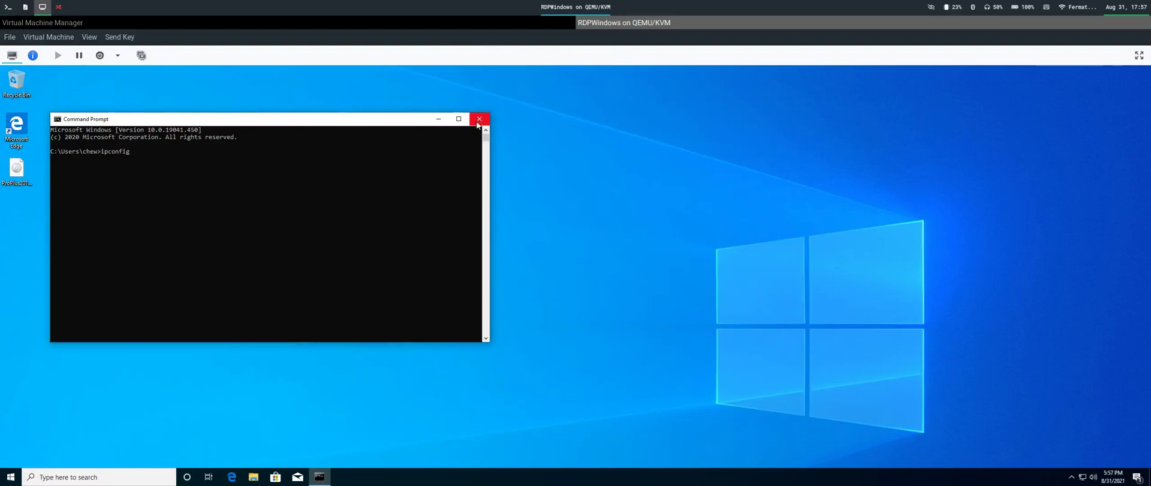
{"action": "left_click", "coordinate": [477, 122]}
{"action": "left_click", "coordinate": [20, 476]}
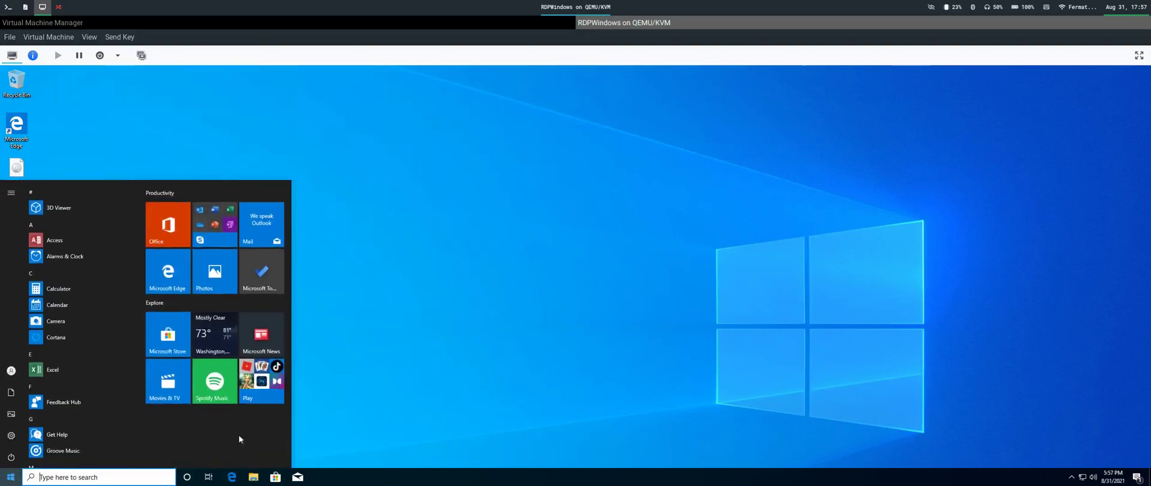
{"action": "left_click", "coordinate": [509, 339]}
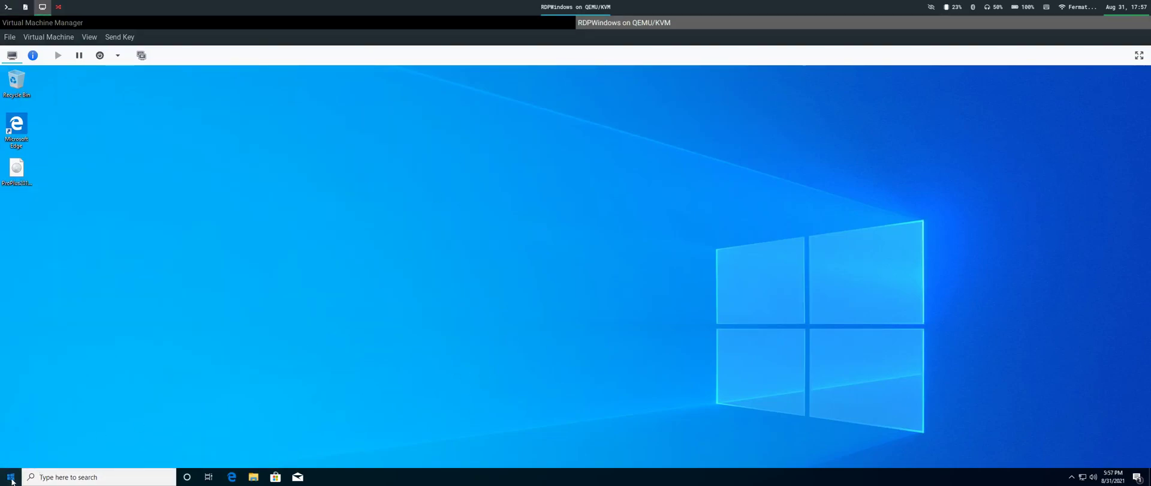
{"action": "left_click", "coordinate": [10, 476]}
{"action": "left_click", "coordinate": [13, 455]}
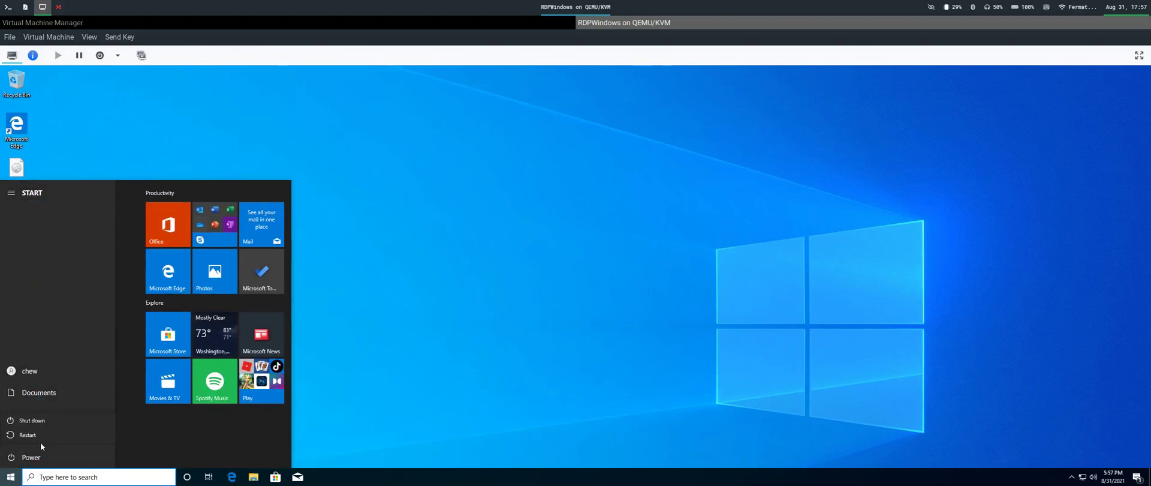
{"action": "left_click", "coordinate": [36, 420]}
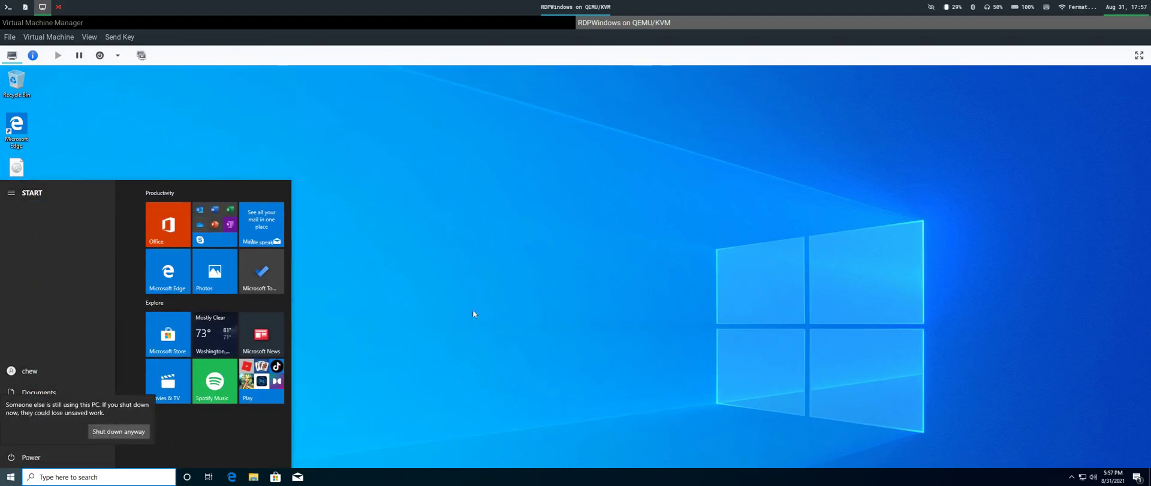
{"action": "left_click", "coordinate": [131, 431]}
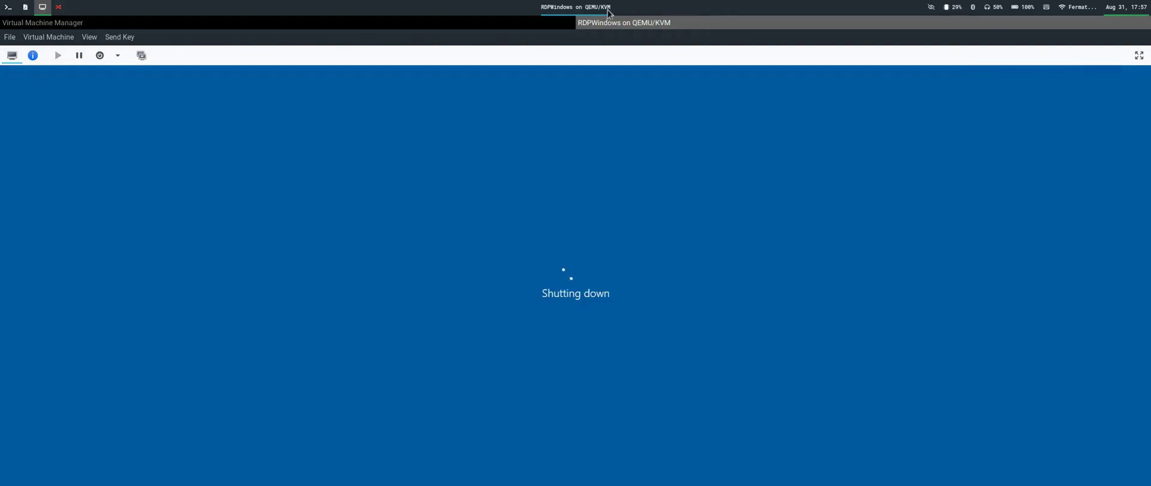
{"action": "left_click", "coordinate": [531, 23]}
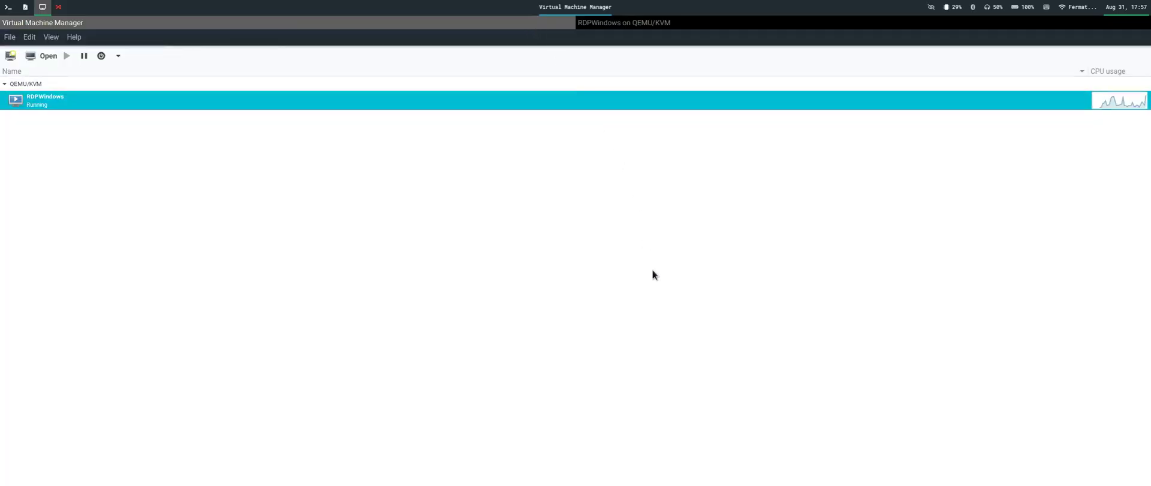
Watch the guest stop, check the virsh start RDPWindows slide, then close the stopped VM's console
{"action": "left_click", "coordinate": [724, 23]}
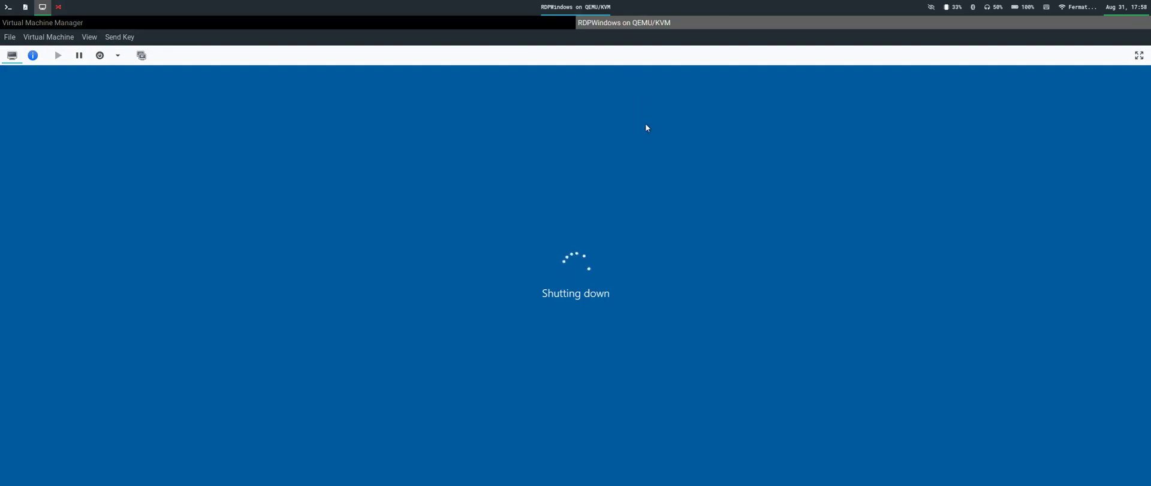
{"action": "key", "text": "super+1"}
{"action": "key", "text": "super+3"}
{"action": "key", "text": "super+2"}
{"action": "left_click", "coordinate": [449, 255]}
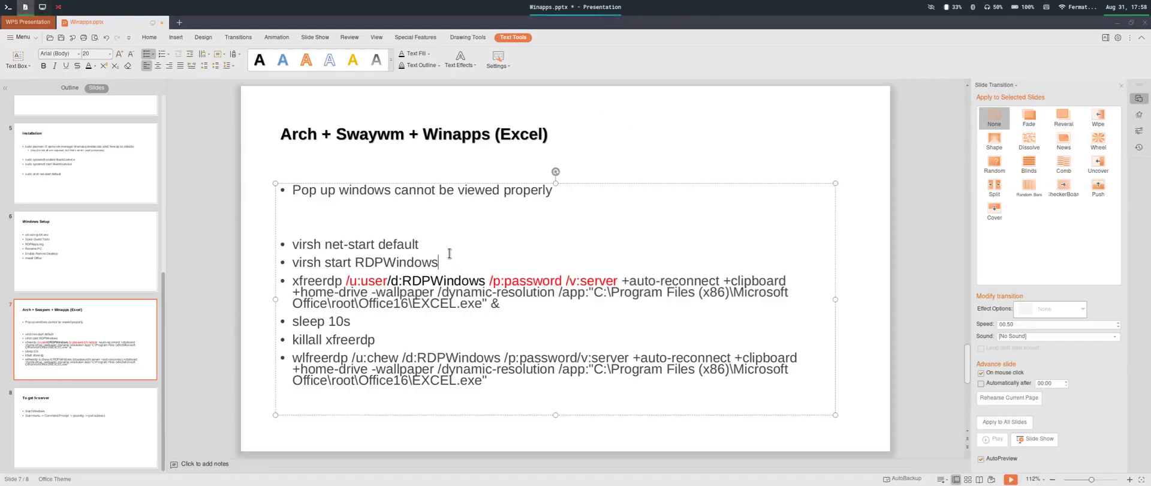
{"action": "left_click", "coordinate": [287, 259], "text": "shift"}
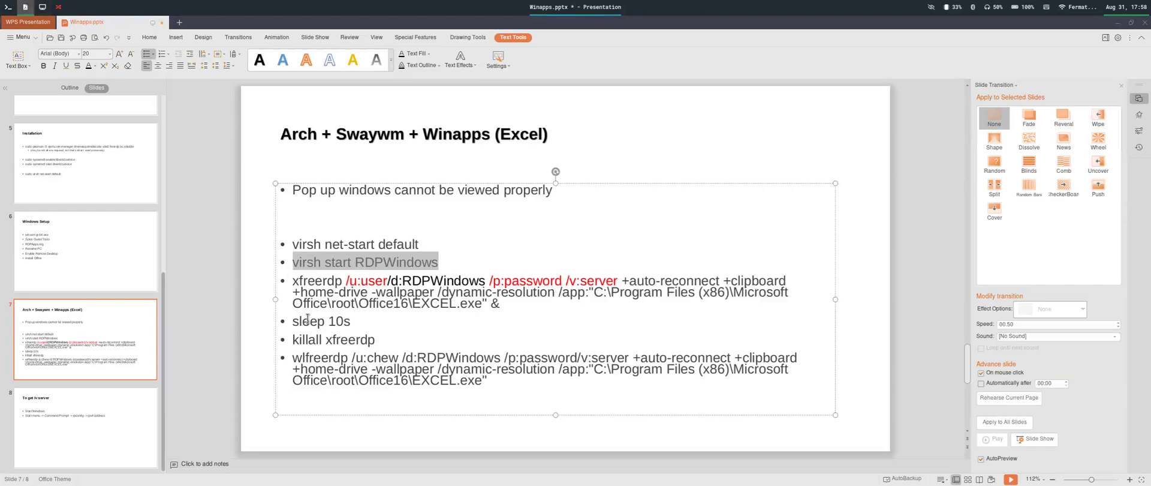
{"action": "key", "text": "super+3"}
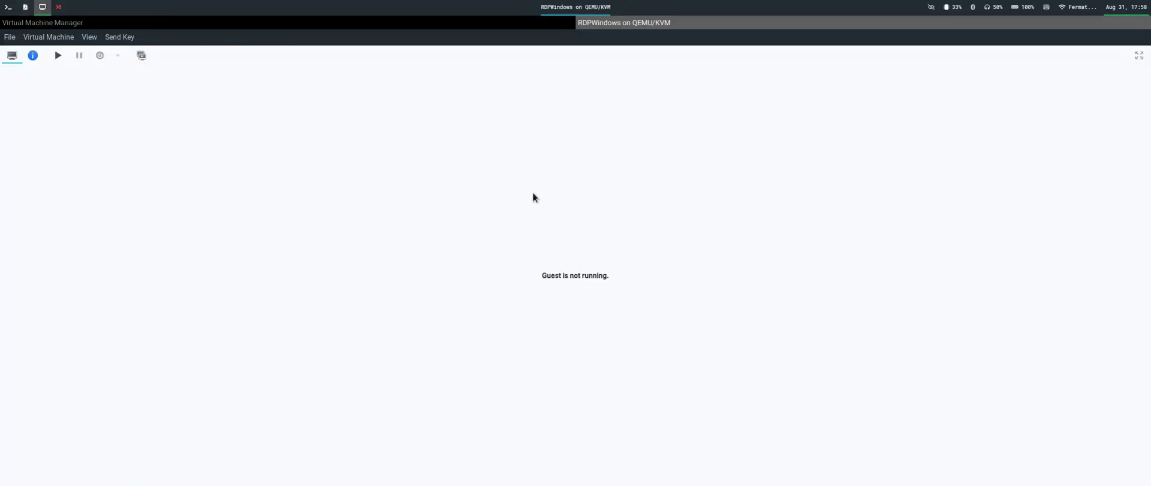
{"action": "key", "text": "super+shift+q"}
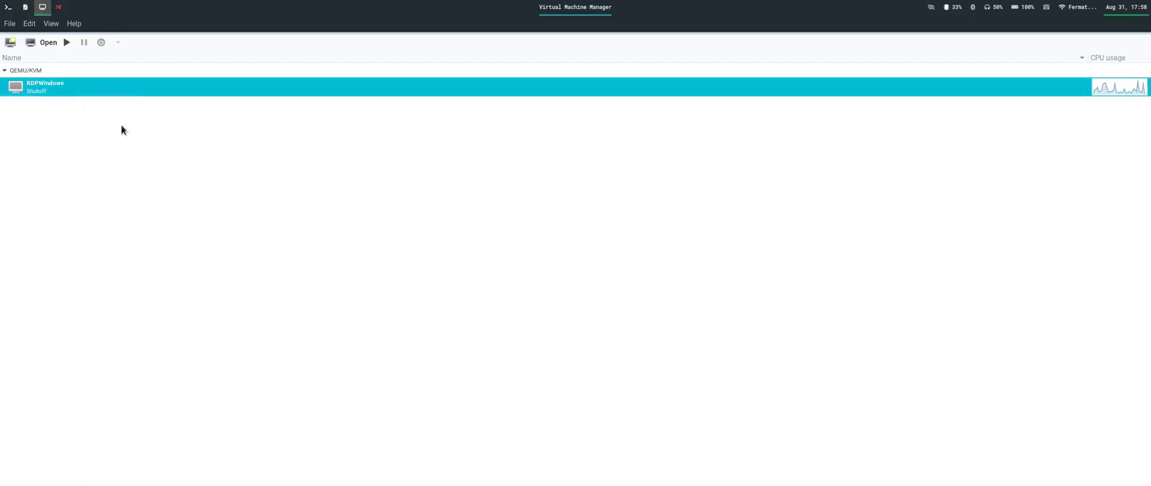
Close Virtual Machine Manager and restart the VM with 'virsh start RDPWindows' from terminal history
{"action": "key", "text": "super+shift+q"}
{"action": "key", "text": "super+1"}
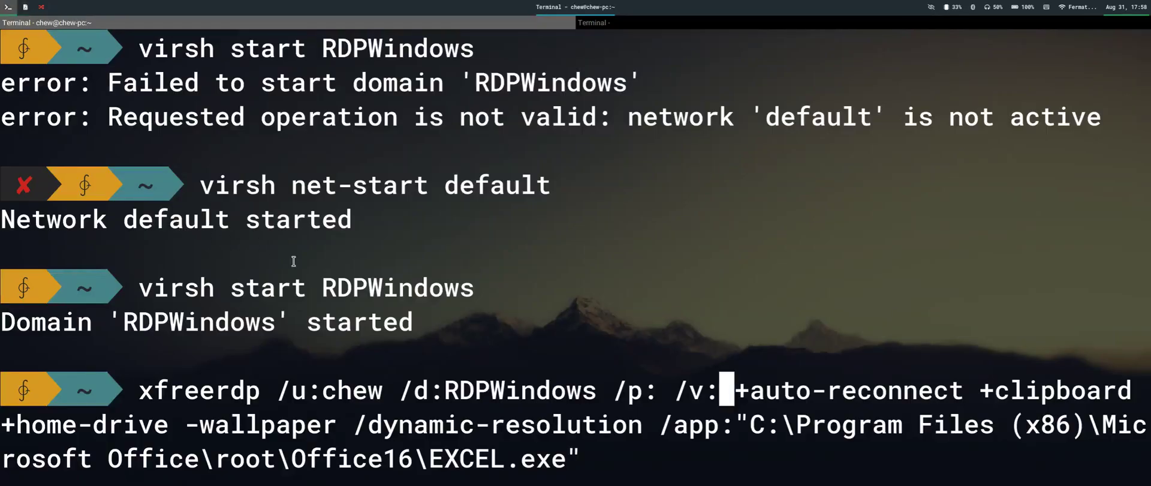
{"action": "key", "text": "ctrl+c"}
{"action": "key", "text": "Up"}
{"action": "key", "text": "Up"}
{"action": "key", "text": "Down"}
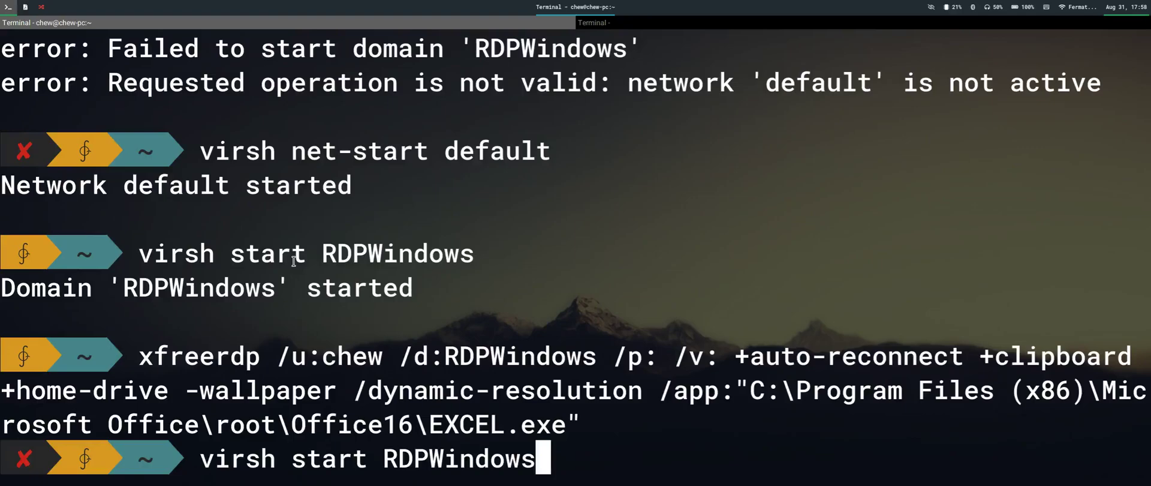
{"action": "key", "text": "Return"}
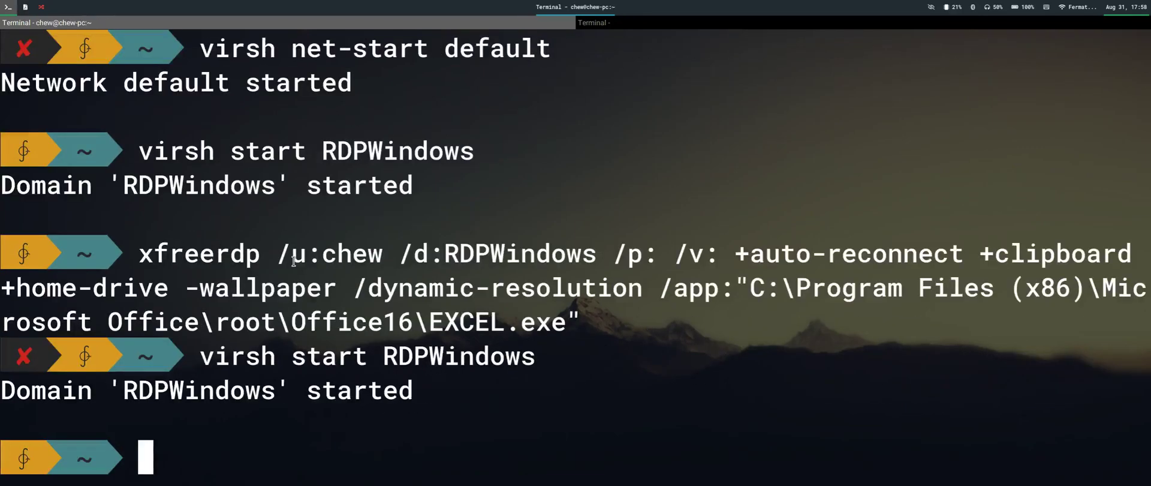
Paste the xfreerdp command, put in the real username, clear the password and server placeholders, and run it
{"action": "key", "text": "ctrl+shift+v"}
{"action": "key", "text": "Home"}
{"action": "key", "text": "Right"}
{"action": "key", "text": "Right"}
{"action": "key", "text": "Right"}
{"action": "key", "text": "Right"}
{"action": "key", "text": "Right"}
{"action": "key", "text": "Right"}
{"action": "key", "text": "Right"}
{"action": "key", "text": "Right"}
{"action": "key", "text": "Right"}
{"action": "key", "text": "Right"}
{"action": "key", "text": "Right"}
{"action": "key", "text": "Right"}
{"action": "key", "text": "Right"}
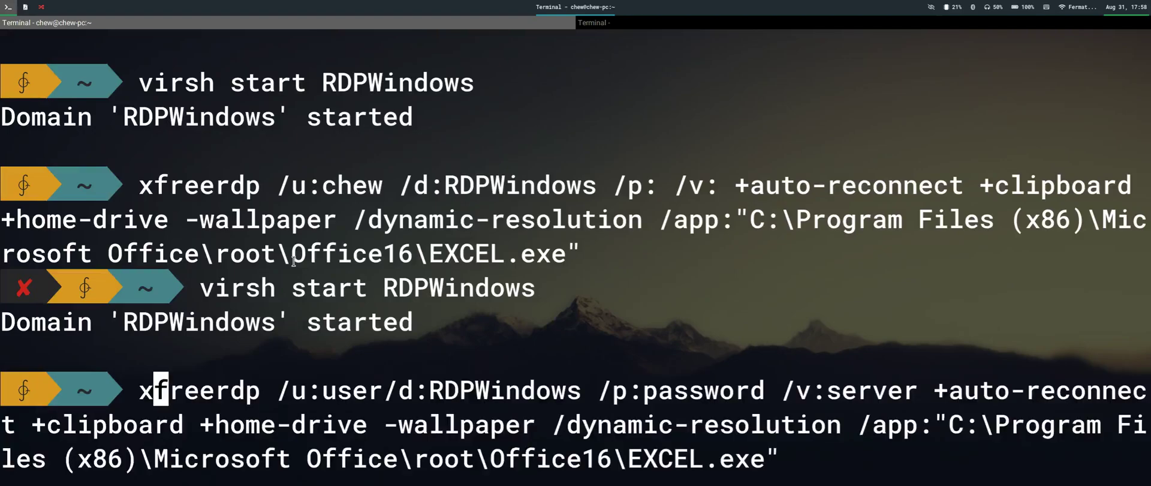
{"action": "key", "text": "BackSpace"}
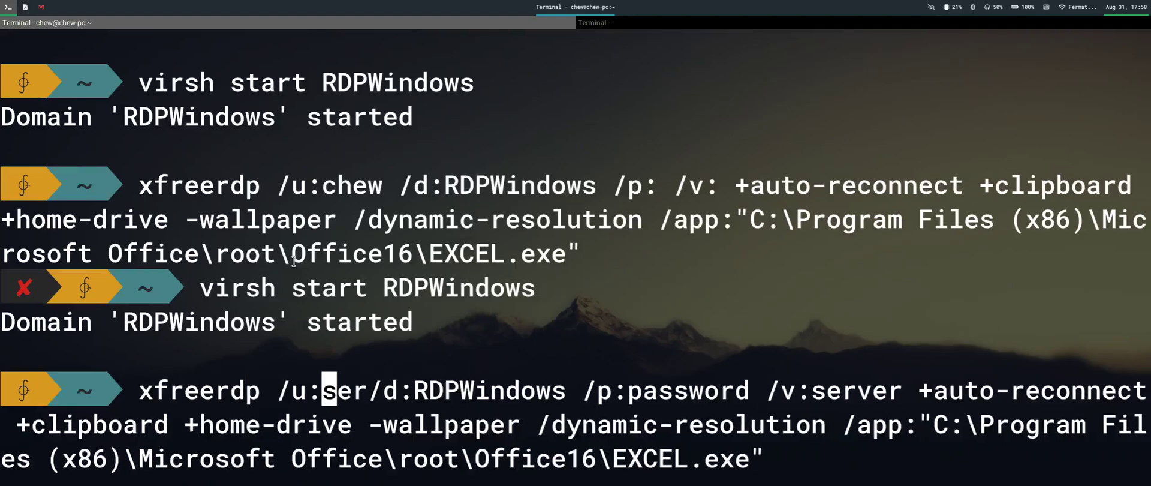
{"action": "key", "text": "Delete"}
{"action": "type", "text": "chew"}
{"action": "key", "text": "Delete"}
{"action": "key", "text": "Delete"}
{"action": "key", "text": "Right"}
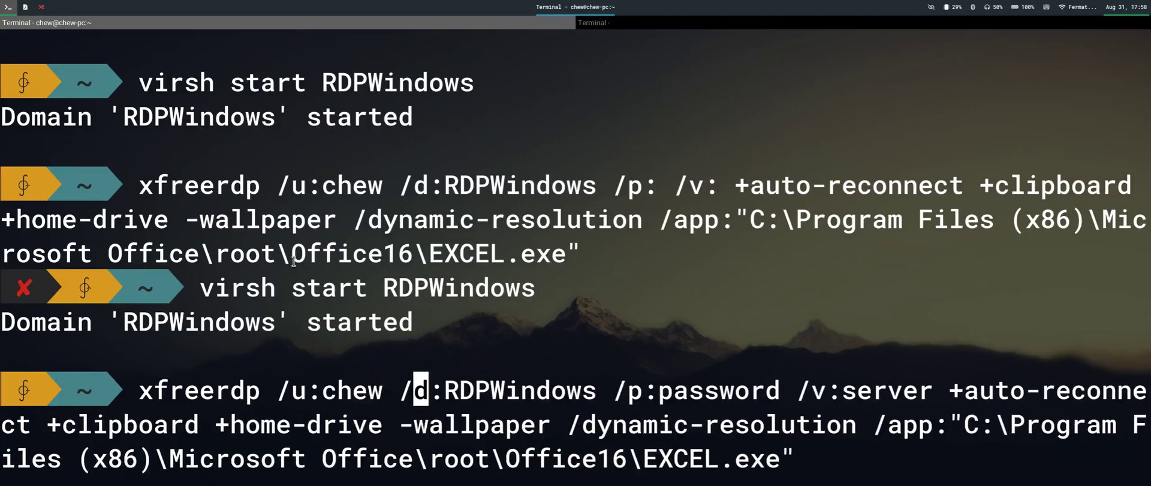
{"action": "key", "text": "Right"}
{"action": "key", "text": "Right"}
{"action": "key", "text": "Right"}
{"action": "key", "text": "Right"}
{"action": "key", "text": "Right"}
{"action": "key", "text": "Right"}
{"action": "key", "text": "Right"}
{"action": "key", "text": "Right"}
{"action": "key", "text": "Right"}
{"action": "key", "text": "Right"}
{"action": "key", "text": "Right"}
{"action": "key", "text": "Right"}
{"action": "key", "text": "Right"}
{"action": "key", "text": "Right"}
{"action": "key", "text": "Right"}
{"action": "key", "text": "Right"}
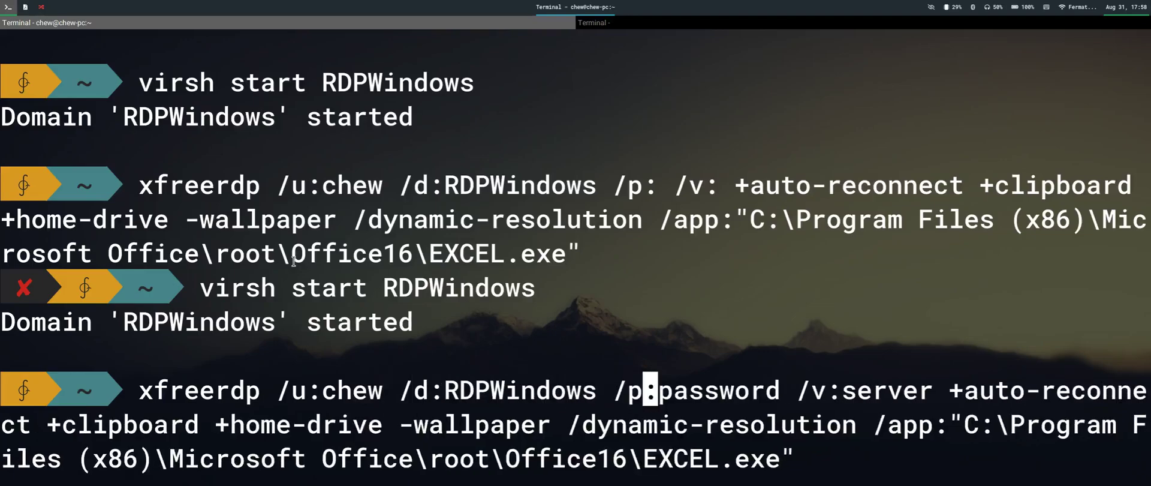
{"action": "key", "text": "Delete"}
{"action": "key", "text": "Delete"}
{"action": "key", "text": "Delete"}
{"action": "key", "text": "Delete"}
{"action": "key", "text": "Delete"}
{"action": "key", "text": "Delete"}
{"action": "key", "text": "Delete"}
{"action": "key", "text": "Delete"}
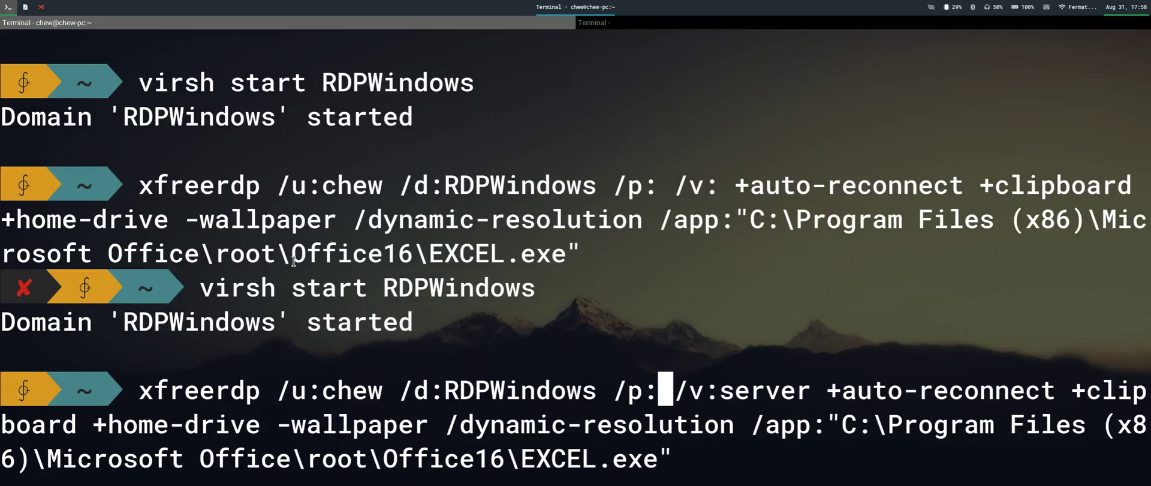
{"action": "key", "text": "Right"}
{"action": "key", "text": "Right"}
{"action": "key", "text": "Right"}
{"action": "key", "text": "Right"}
{"action": "key", "text": "Delete"}
{"action": "key", "text": "Delete"}
{"action": "key", "text": "Delete"}
{"action": "key", "text": "Delete"}
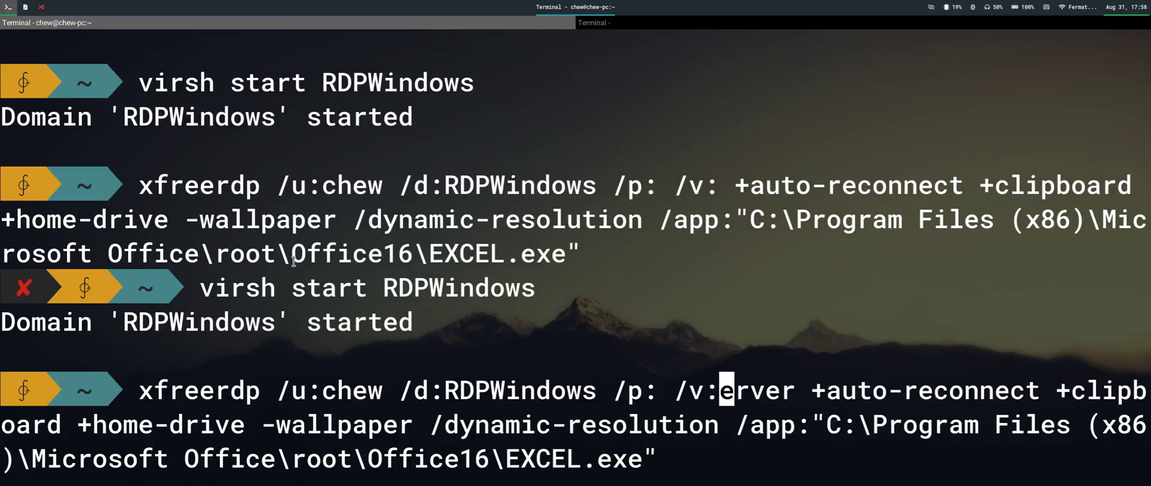
{"action": "key", "text": "Delete"}
{"action": "key", "text": "Delete"}
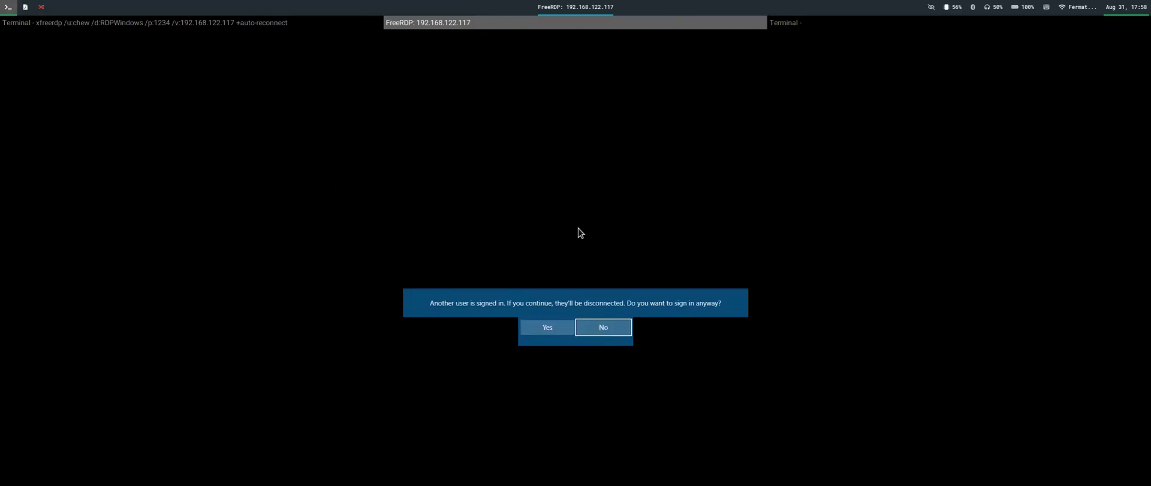
Sign in anyway, check the remote window and xfreerdp log, then stop xfreerdp and recall the wlfreerdp command
{"action": "left_click", "coordinate": [567, 329]}
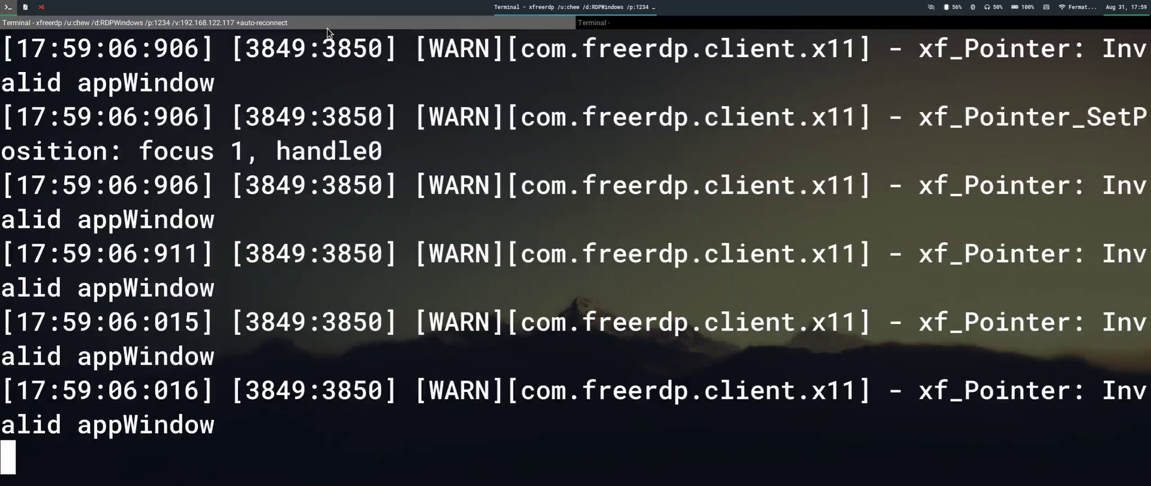
{"action": "left_click", "coordinate": [41, 6]}
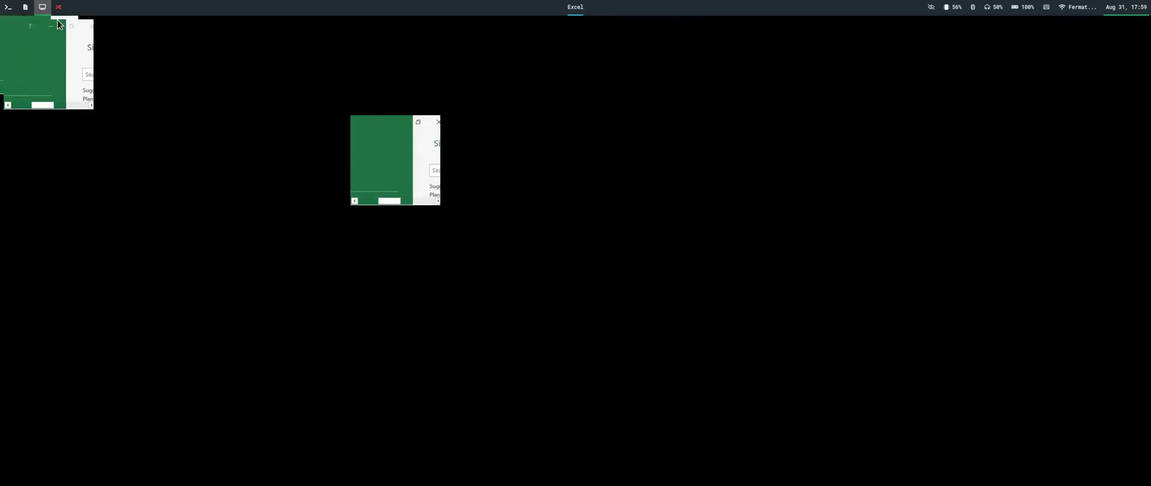
{"action": "left_click", "coordinate": [8, 7]}
{"action": "left_click", "coordinate": [42, 7]}
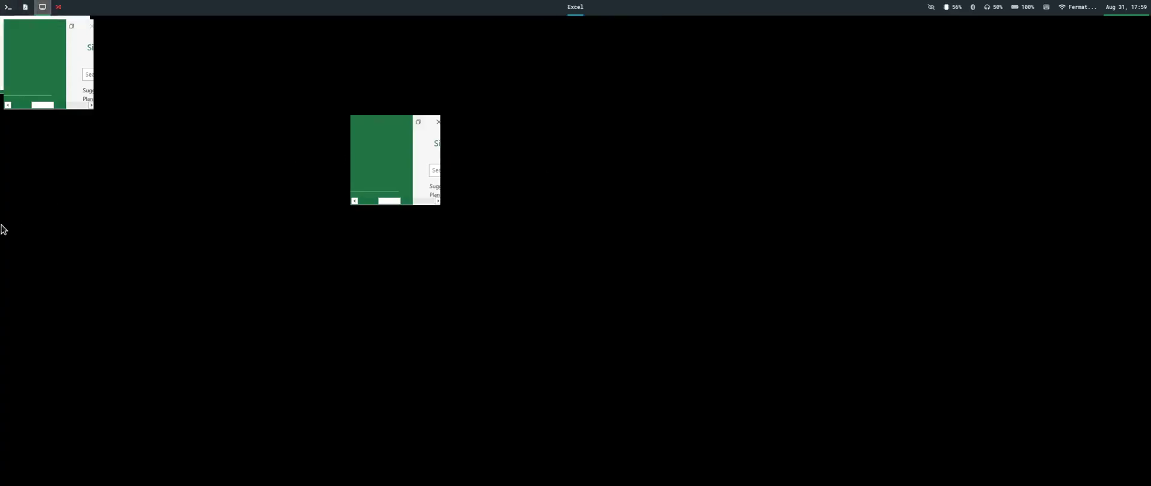
{"action": "left_click", "coordinate": [3, 5]}
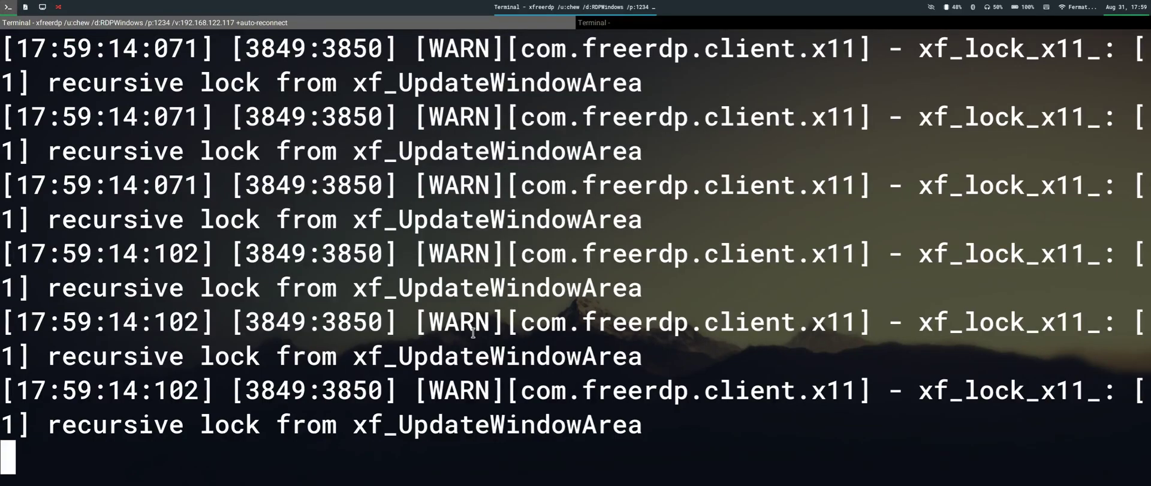
{"action": "key", "text": "ctrl+c"}
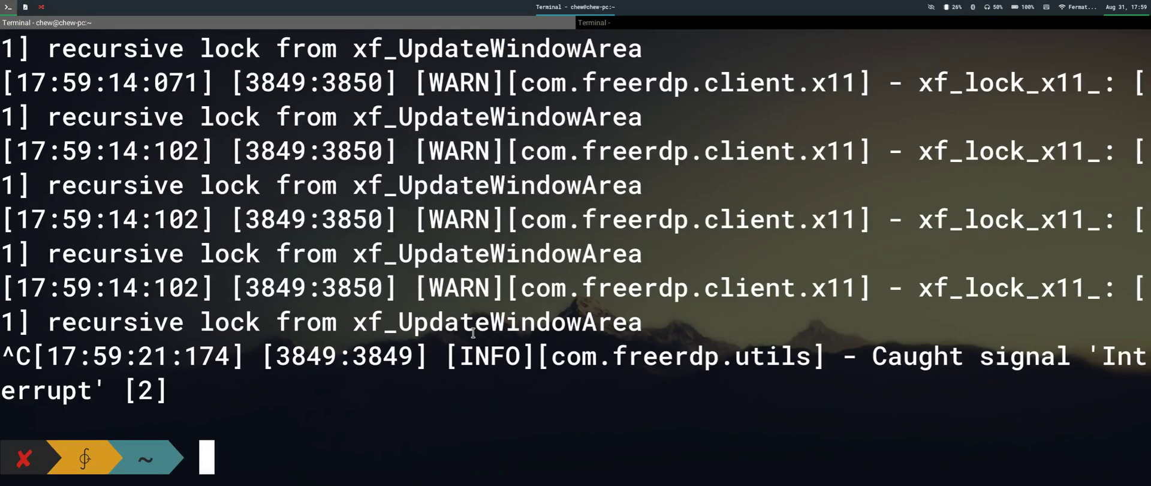
{"action": "key", "text": "Up"}
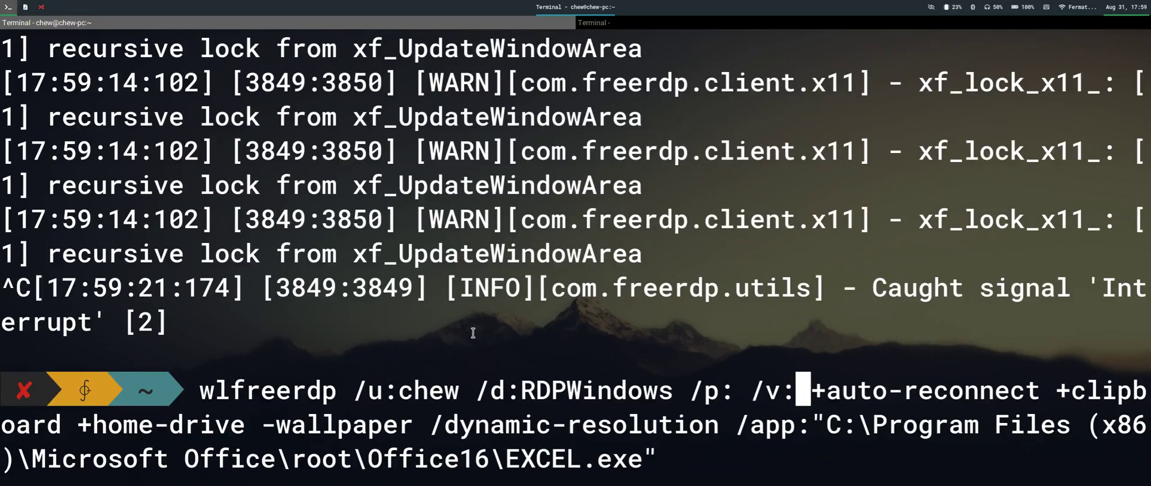
Fill in the password in the wlfreerdp command, run it, and set the Excel window to tabbed full-screen
{"action": "key", "text": "Left"}
{"action": "key", "text": "Left"}
{"action": "key", "text": "Left"}
{"action": "key", "text": "Left"}
{"action": "key", "text": "Return"}
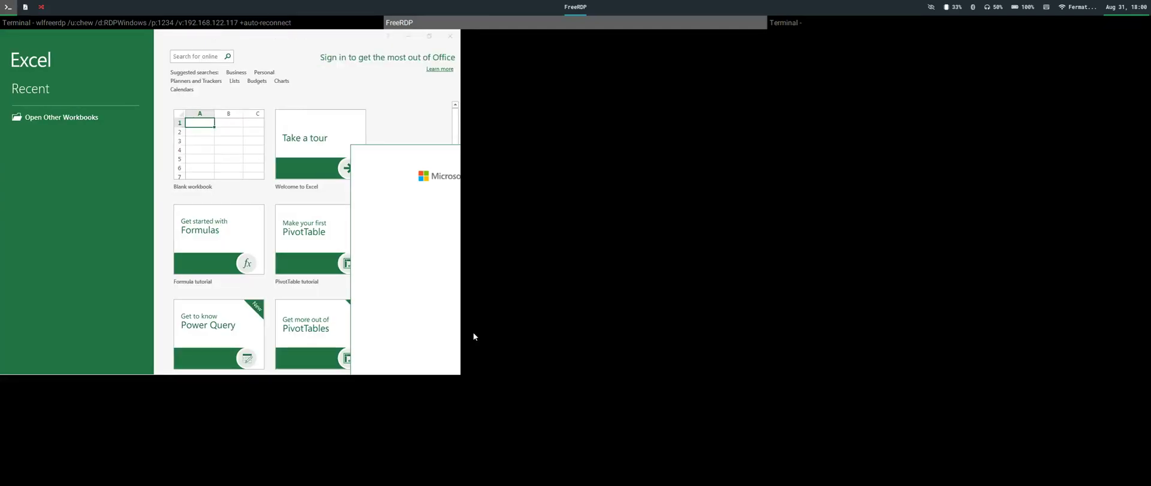
{"action": "key", "text": "super+shift+space"}
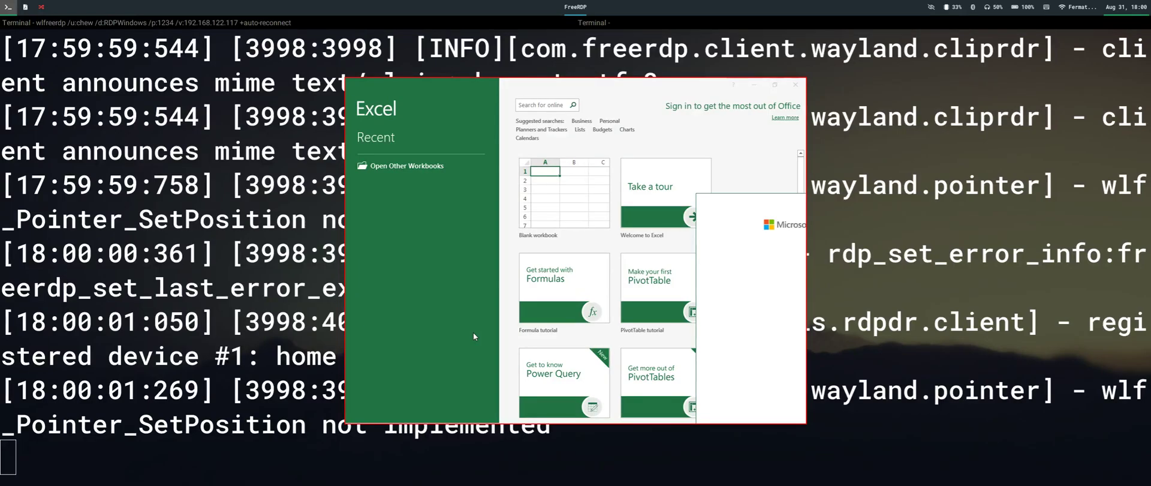
{"action": "key", "text": "super+shift+space"}
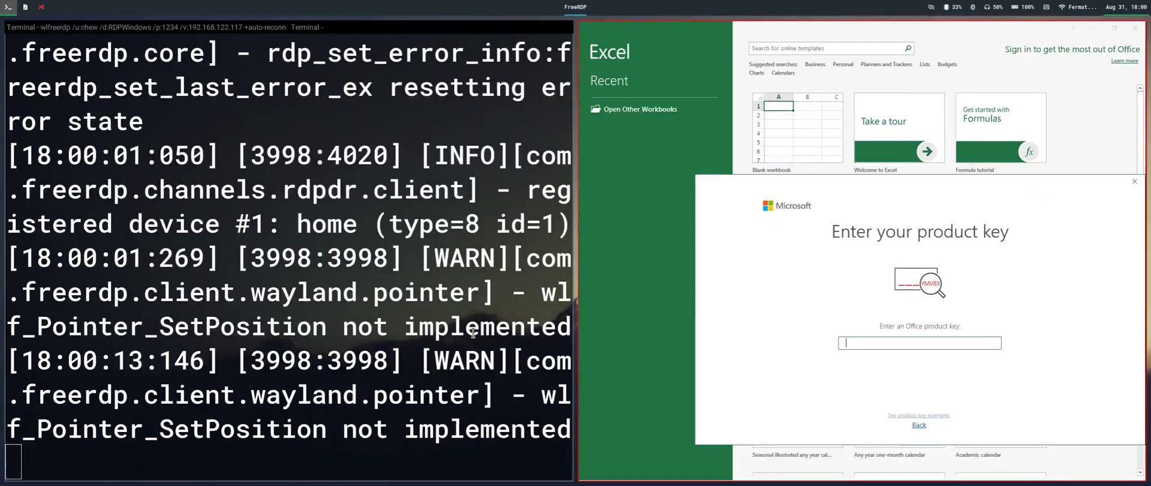
{"action": "key", "text": "super+w"}
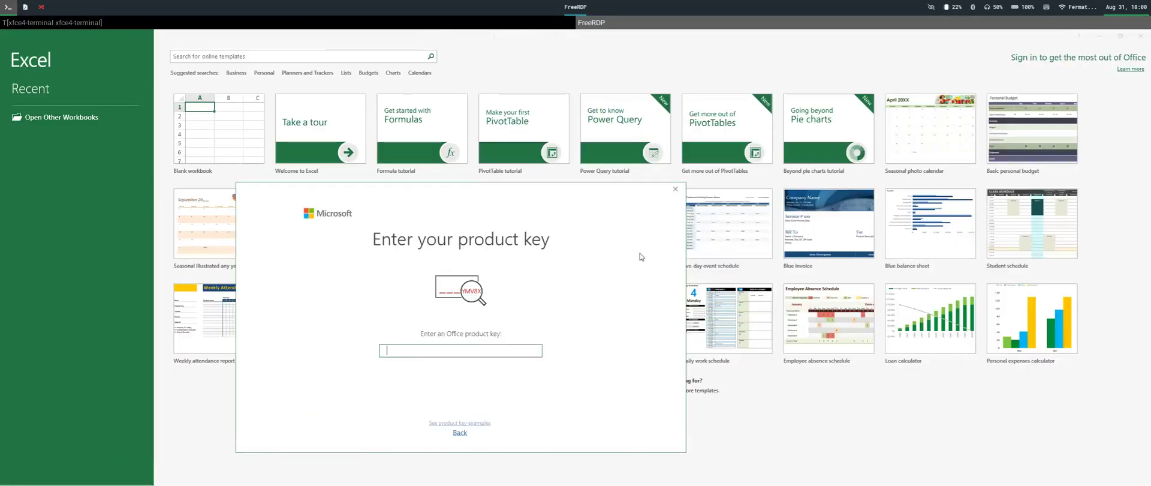
Dismiss the product key prompt and open a new blank workbook
{"action": "left_click", "coordinate": [675, 188]}
{"action": "left_click", "coordinate": [199, 111]}
{"action": "left_click", "coordinate": [343, 209]}
{"action": "scroll", "coordinate": [355, 237], "scroll_direction": "up", "scroll_amount": 20}
Apply All Borders to F2:H6, then open and close Format Cells without changes
{"action": "left_click_drag", "start_coordinate": [345, 237], "coordinate": [544, 369]}
{"action": "key", "text": "alt+h"}
{"action": "key", "text": "b"}
{"action": "key", "text": "a"}
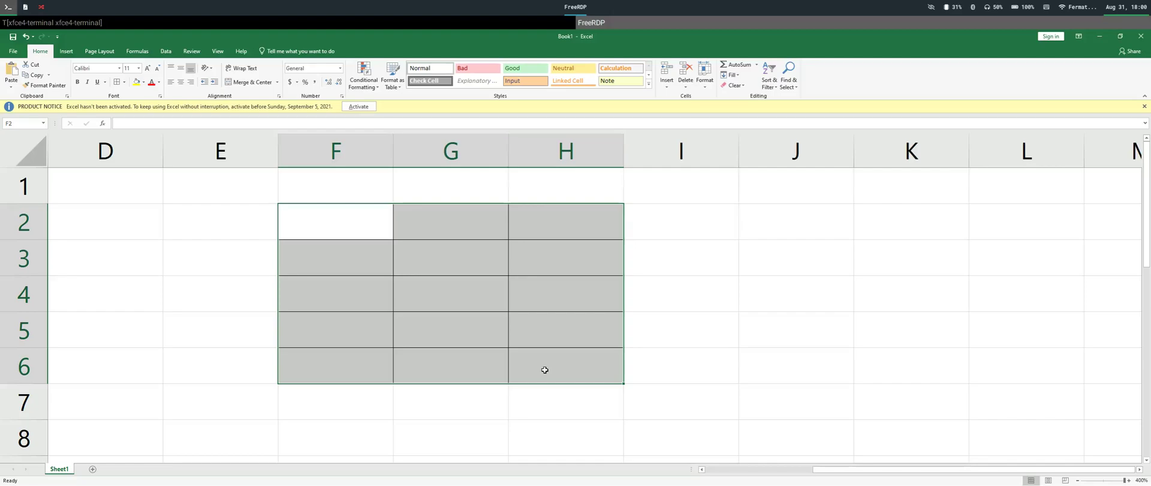
{"action": "key", "text": "ctrl+1"}
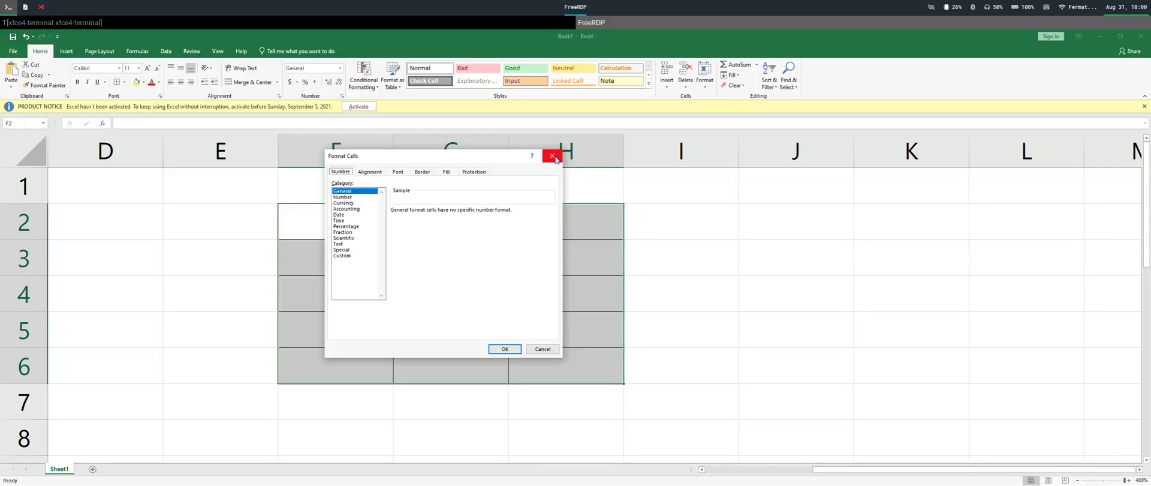
{"action": "left_click", "coordinate": [552, 157]}
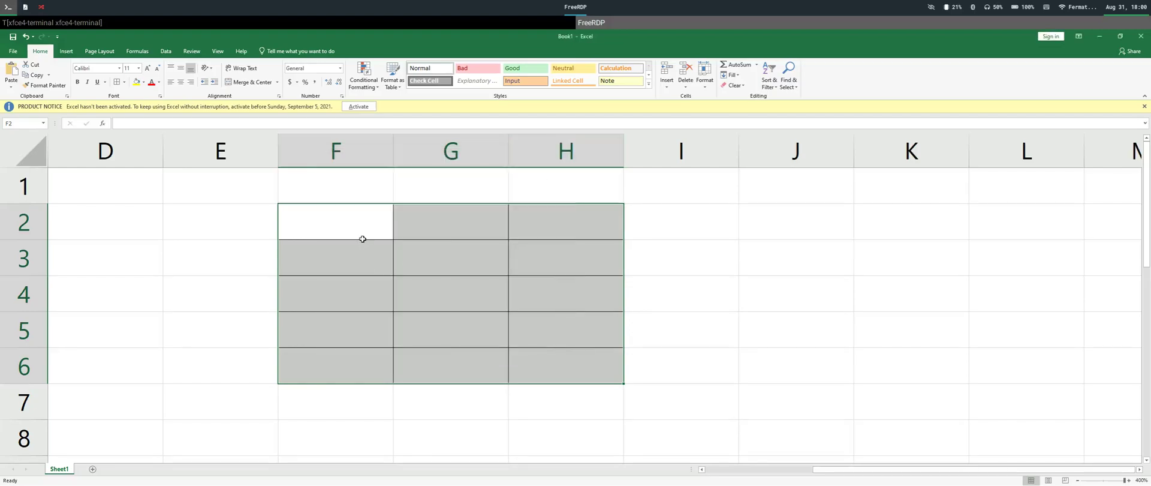
Fill F2:H6 with =RANDBETWEEN(1,10) using Ctrl+Enter, then close Excel without saving Book1
{"action": "type", "text": "=randb"}
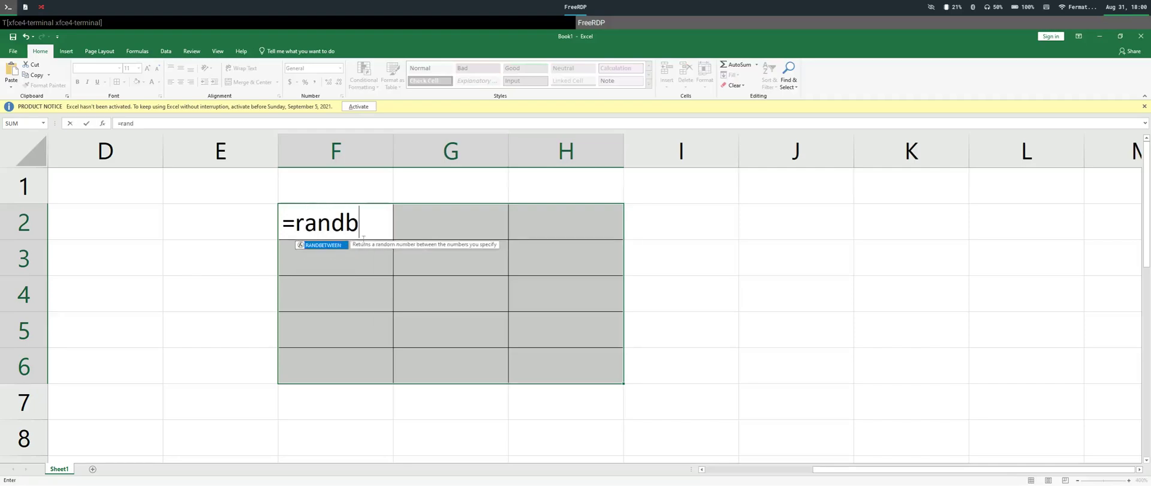
{"action": "key", "text": "Tab"}
{"action": "type", "text": "1,0"}
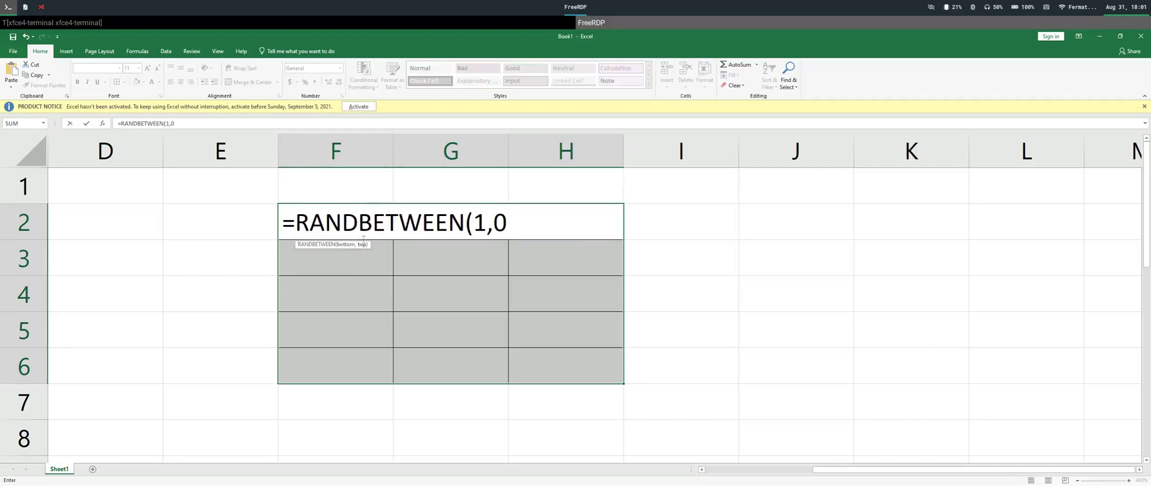
{"action": "key", "text": "BackSpace"}
{"action": "type", "text": "10"}
{"action": "key", "text": "ctrl+Return"}
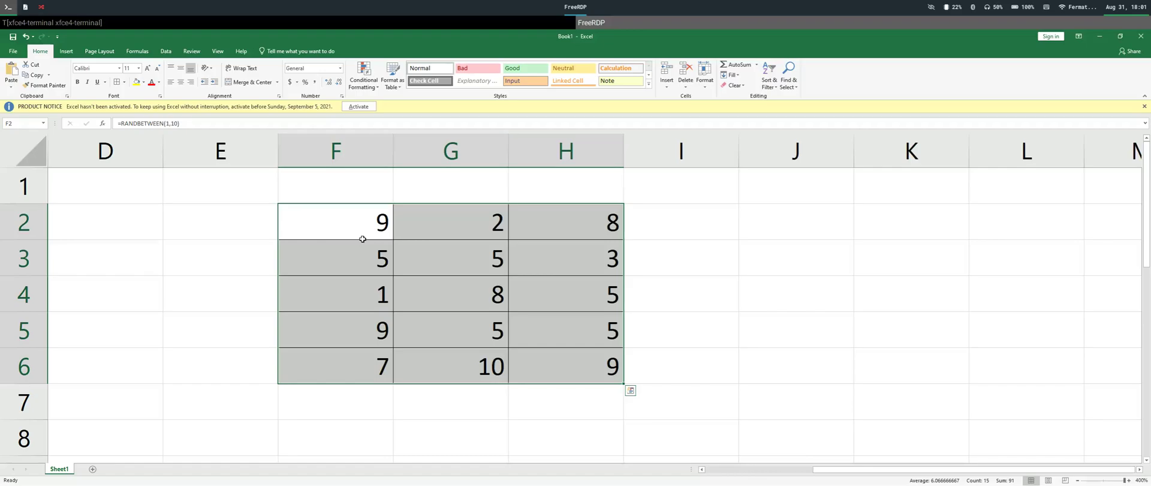
{"action": "left_click", "coordinate": [1139, 37]}
{"action": "left_click", "coordinate": [586, 272]}
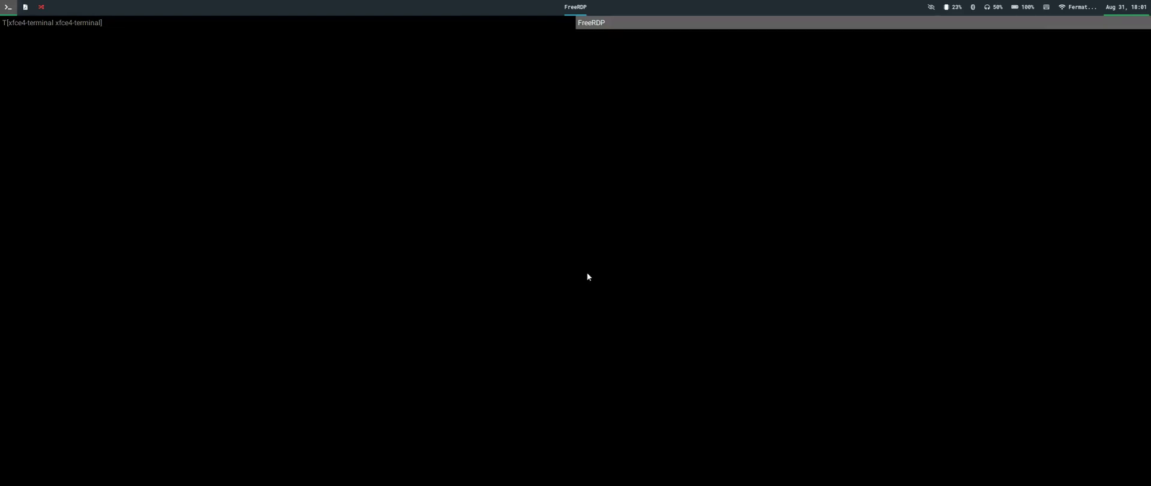
Interrupt the running wlfreerdp session in Terminal and return to the WPS Presentation workspace
{"action": "left_click", "coordinate": [502, 24]}
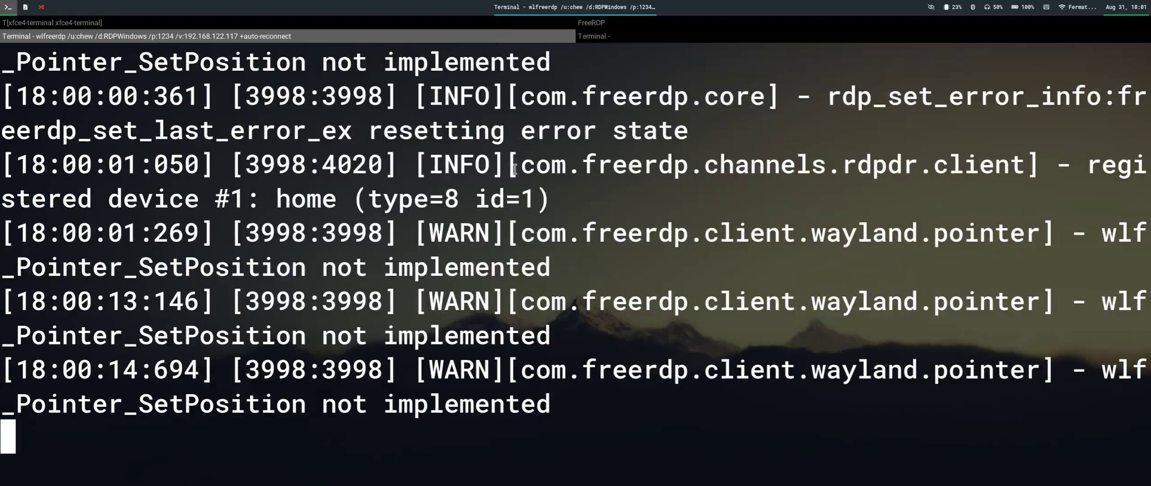
{"action": "key", "text": "ctrl+c"}
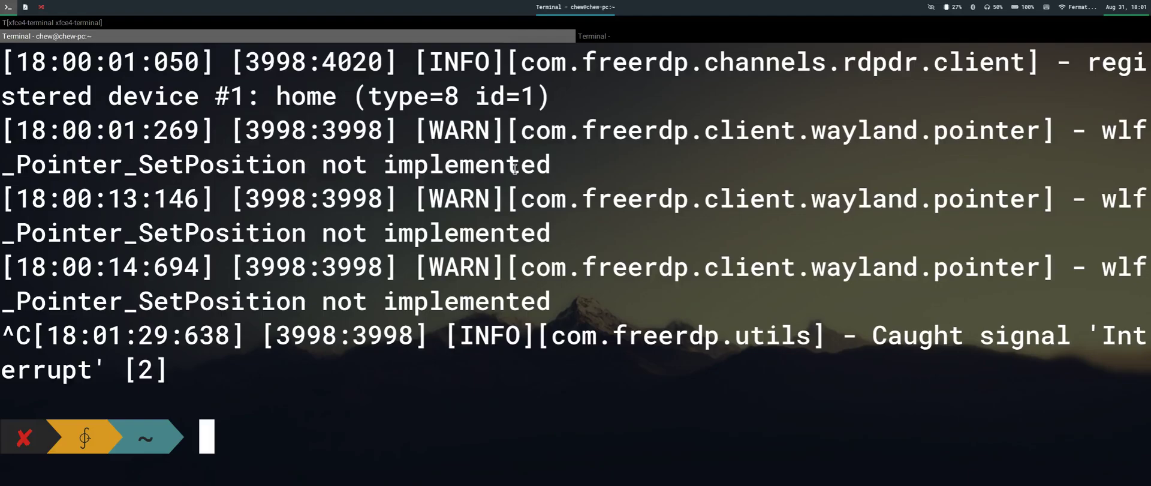
{"action": "key", "text": "super+2"}
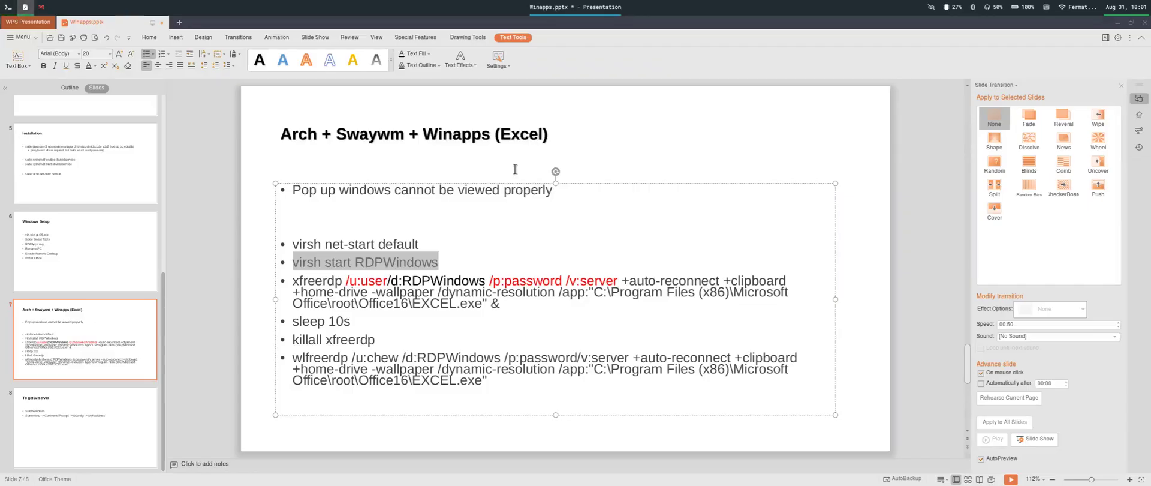
Browse the Installation, Long Silence and References slides, selecting the GitHub and reddit links
{"action": "left_click", "coordinate": [142, 145]}
{"action": "scroll", "coordinate": [142, 146], "scroll_direction": "up", "scroll_amount": 5}
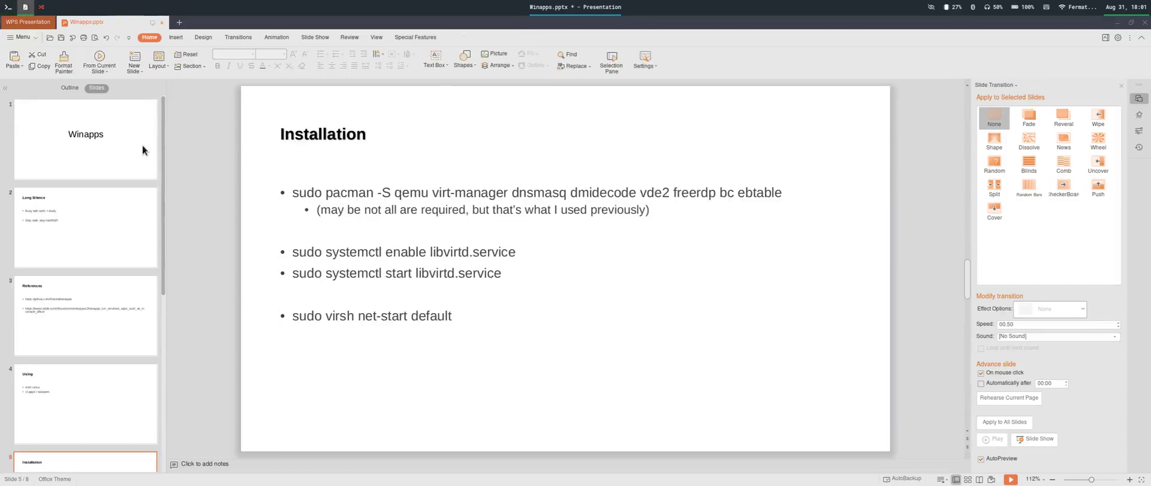
{"action": "left_click", "coordinate": [135, 218]}
{"action": "left_click", "coordinate": [135, 327]}
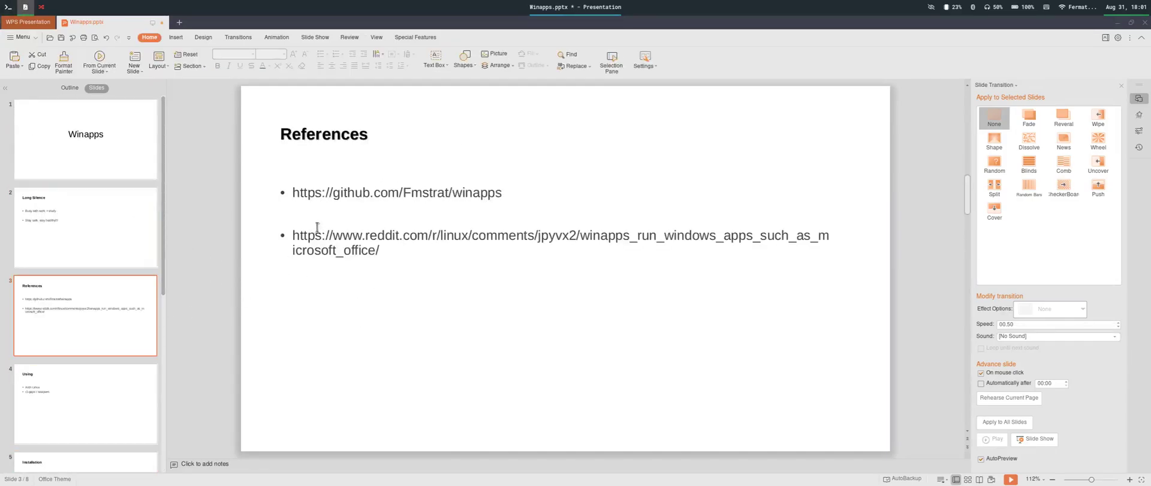
{"action": "left_click_drag", "start_coordinate": [294, 193], "coordinate": [509, 199]}
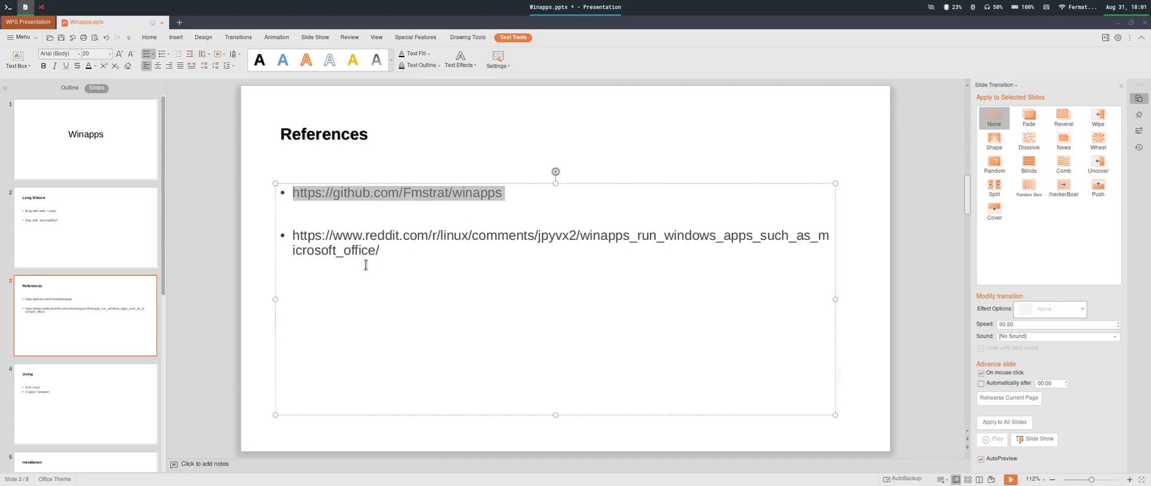
{"action": "left_click_drag", "start_coordinate": [404, 254], "coordinate": [293, 231]}
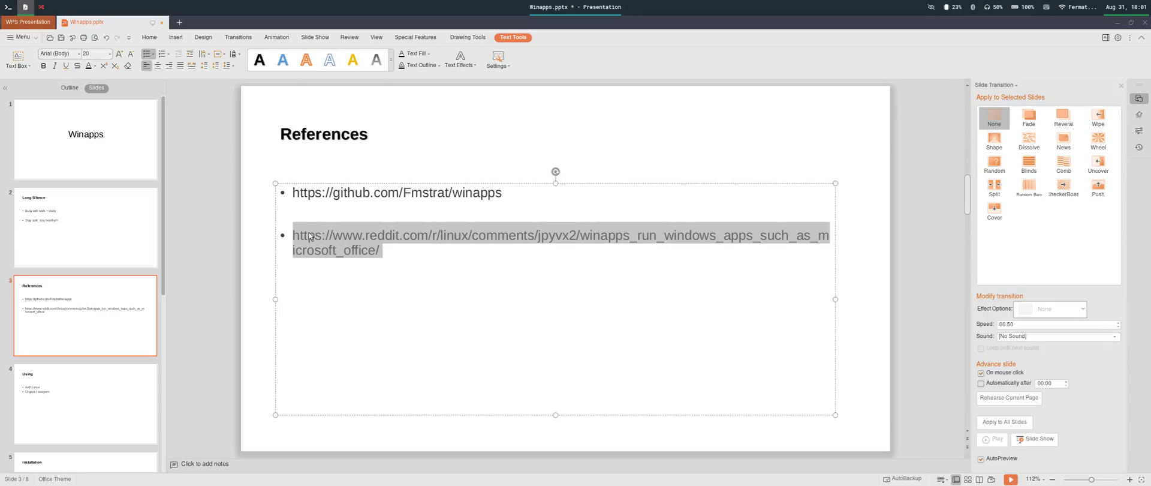
Review the Using slide, then go back to the Installation slide
{"action": "left_click", "coordinate": [146, 402]}
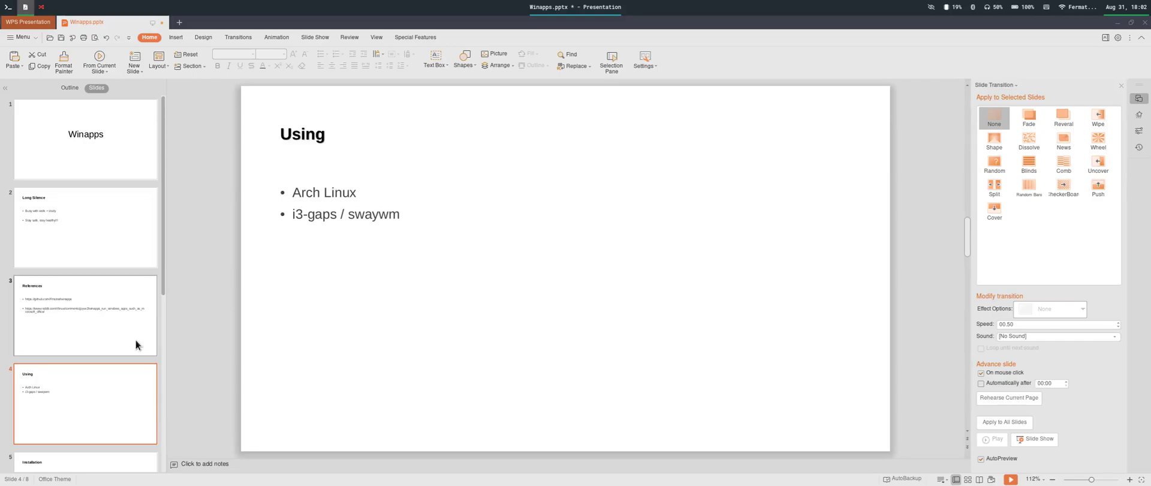
{"action": "scroll", "coordinate": [135, 339], "scroll_direction": "down", "scroll_amount": 1}
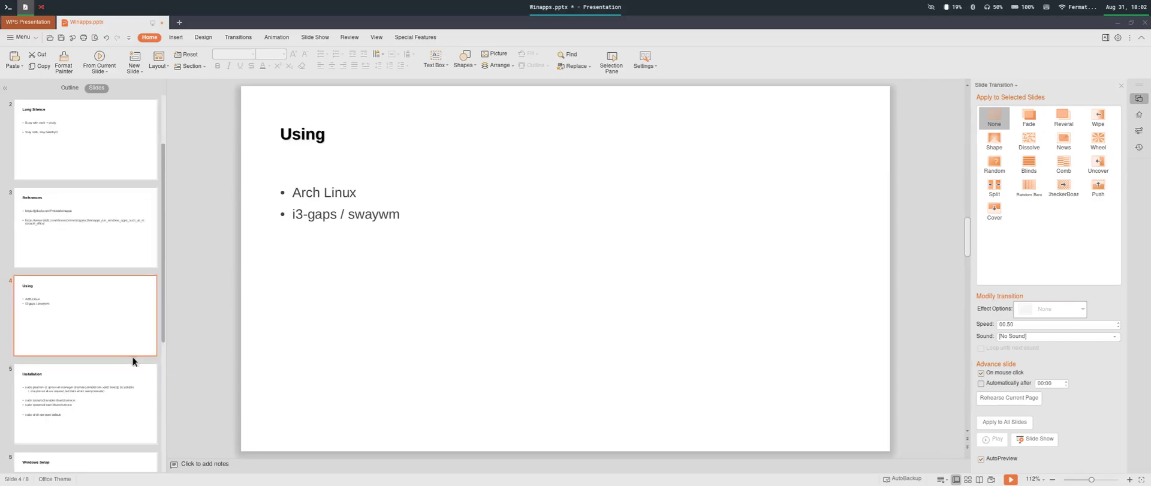
{"action": "left_click", "coordinate": [131, 390]}
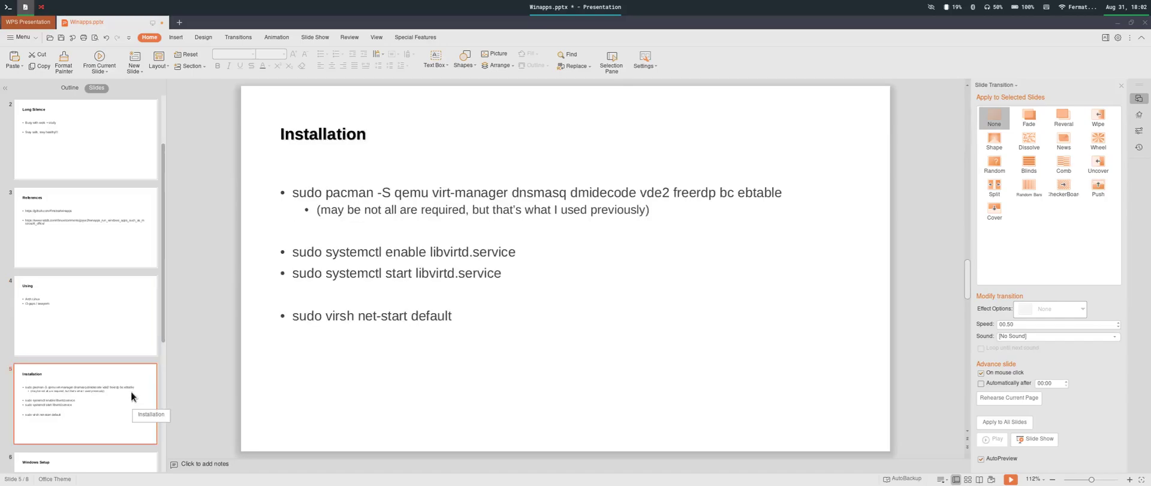